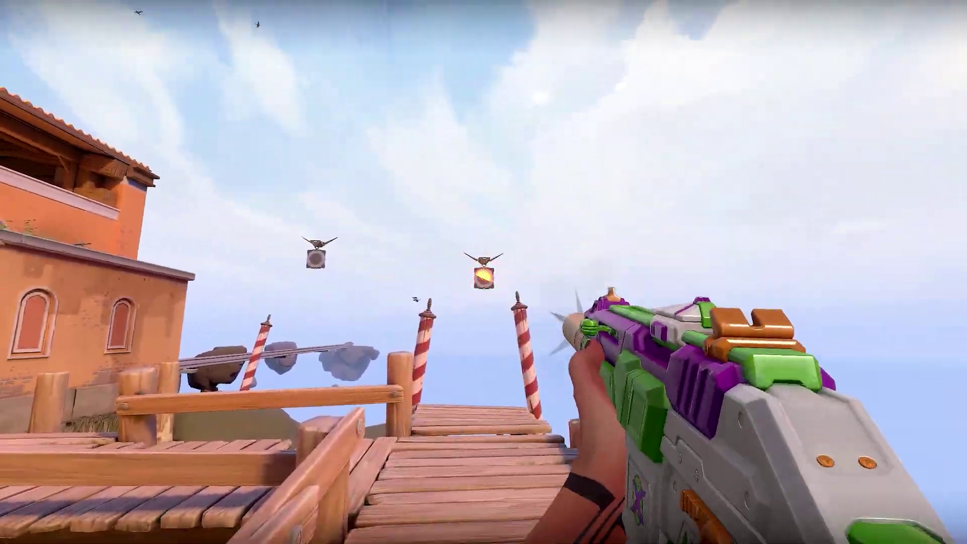
# Shoot the practice targets on the range, aiming down sights for several shots.
pyautogui.click(483, 272)
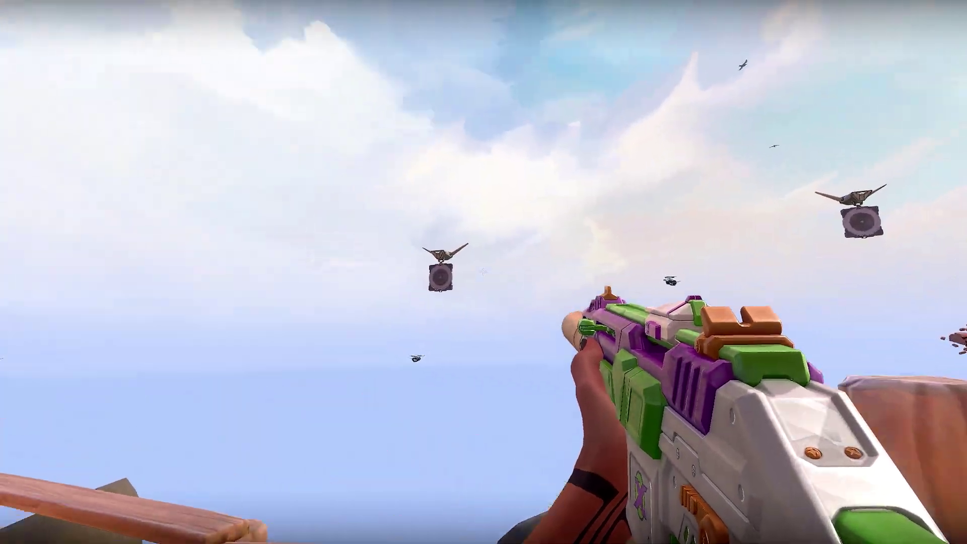
pyautogui.click(483, 272)
pyautogui.click(483, 272)
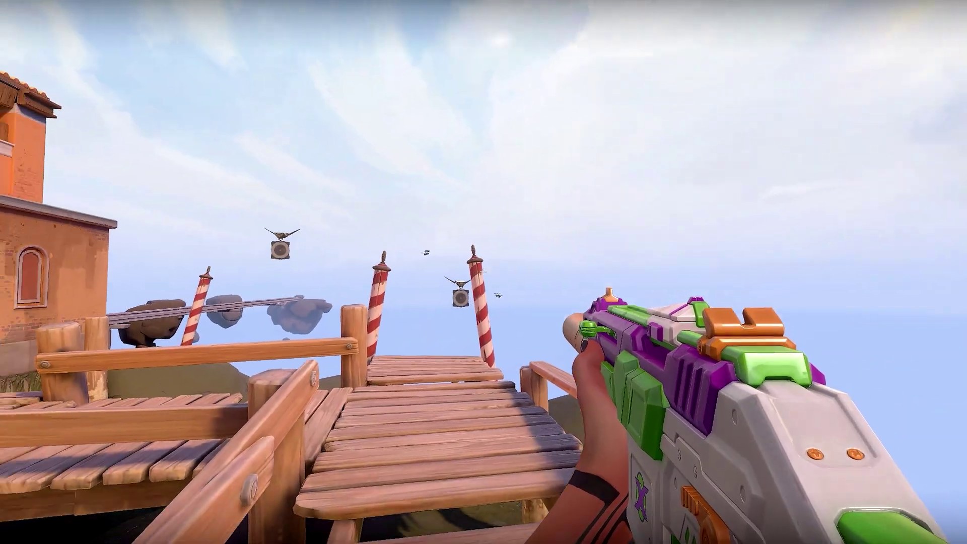
pyautogui.rightClick(483, 272)
pyautogui.click(483, 271)
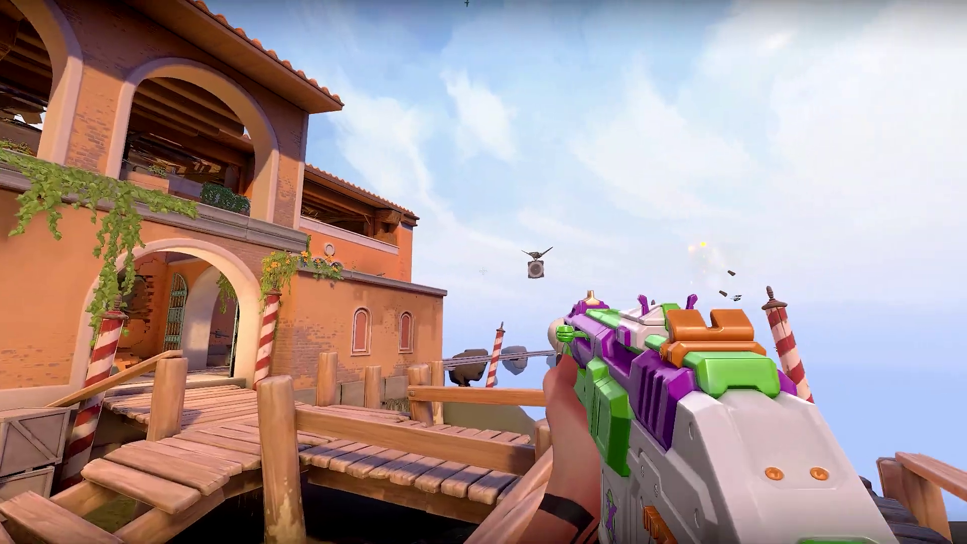
pyautogui.rightClick(483, 272)
pyautogui.click(483, 272)
pyautogui.rightClick(484, 272)
pyautogui.click(483, 272)
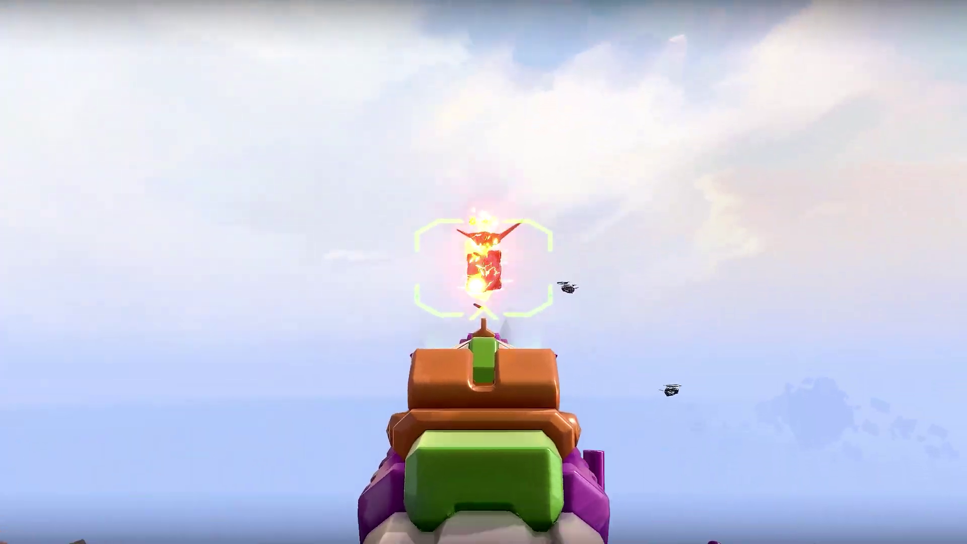
pyautogui.rightClick(484, 272)
pyautogui.click(484, 272)
# Switch to the knife and walk through the boat storage room and courtyard toward the arch.
pyautogui.press('3')
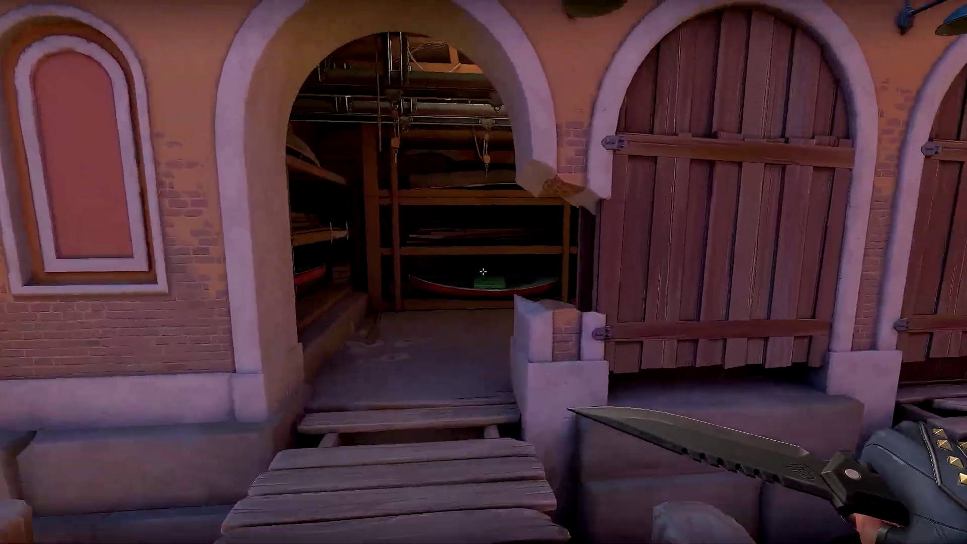
pyautogui.press('w')
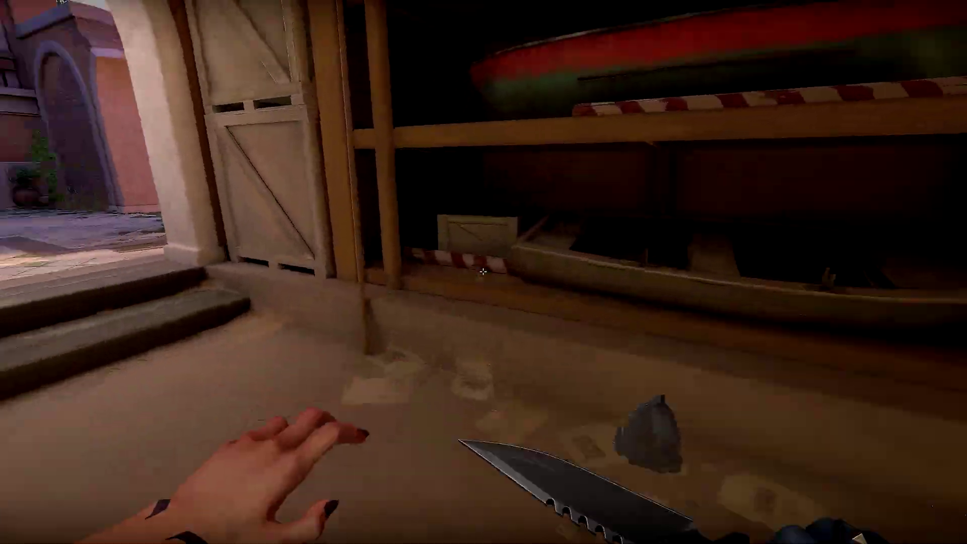
pyautogui.press('w')
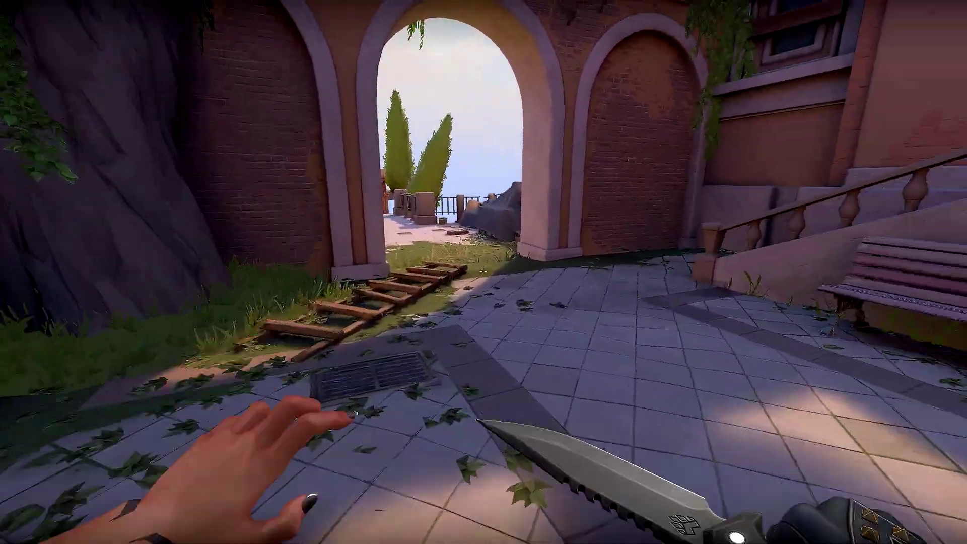
pyautogui.press('w')
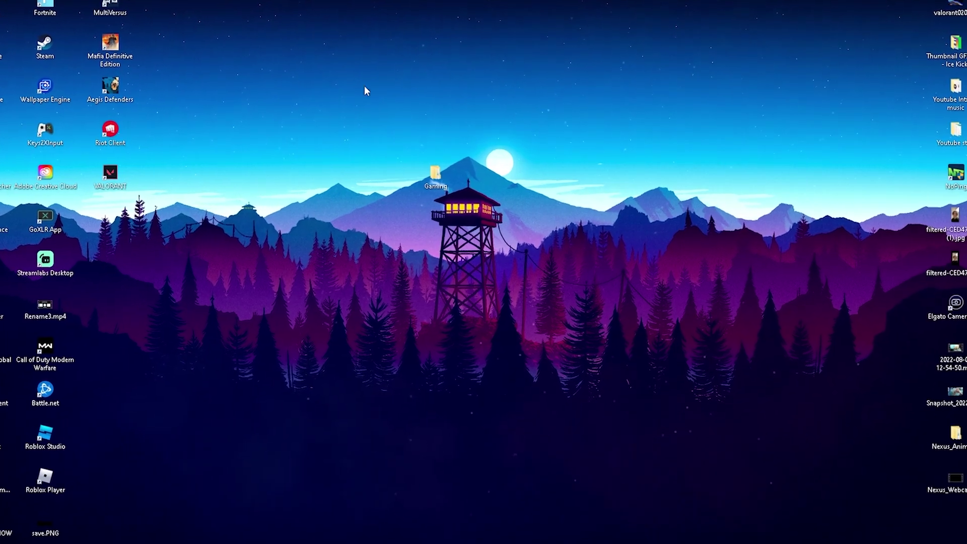
# Open the desktop Gaming folder, then its 'Game Bar in Windows 10 - On or Off' subfolder.
pyautogui.doubleClick(435, 174)
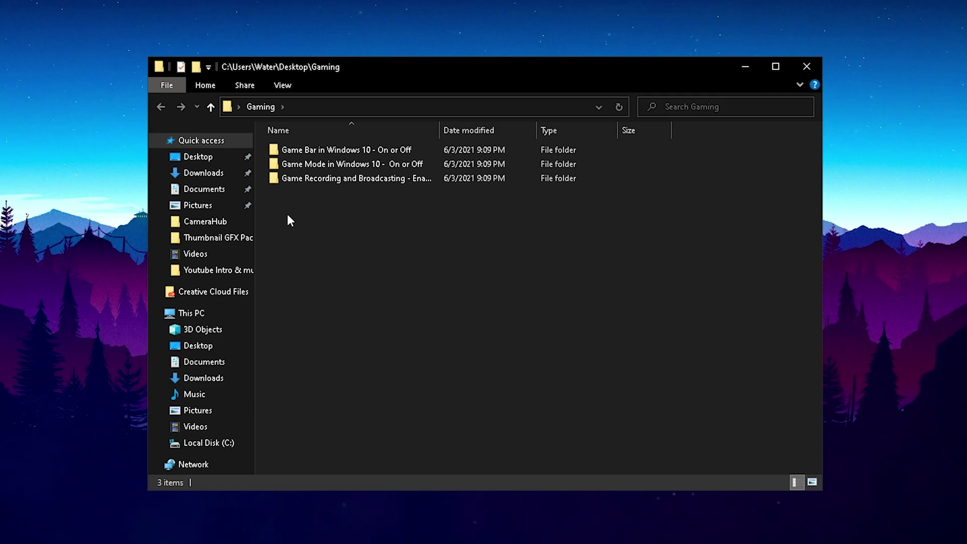
pyautogui.doubleClick(329, 151)
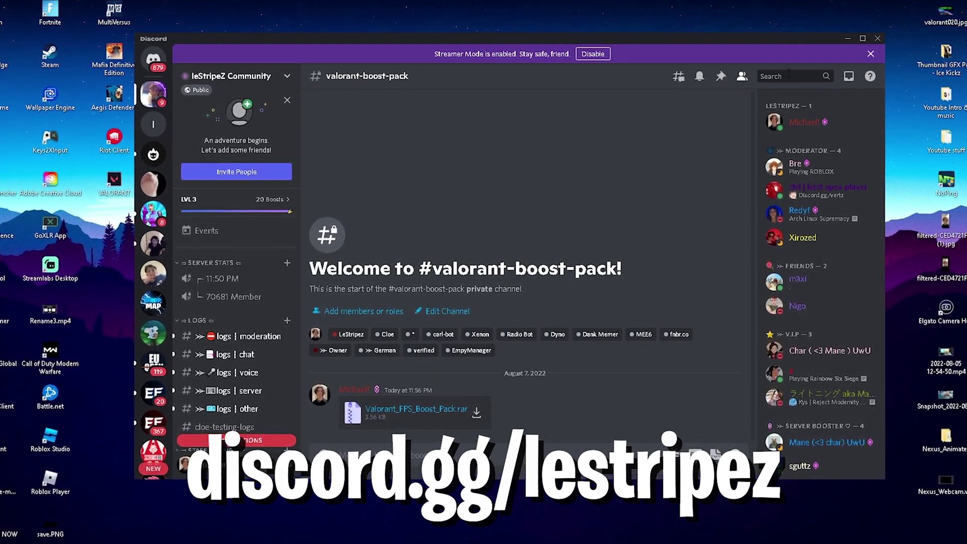
# Search Discord for 'valorant' within the valorant-boost-pack channel, then close Discord.
pyautogui.hotkey('ctrl', 'f')
pyautogui.write('valorant')
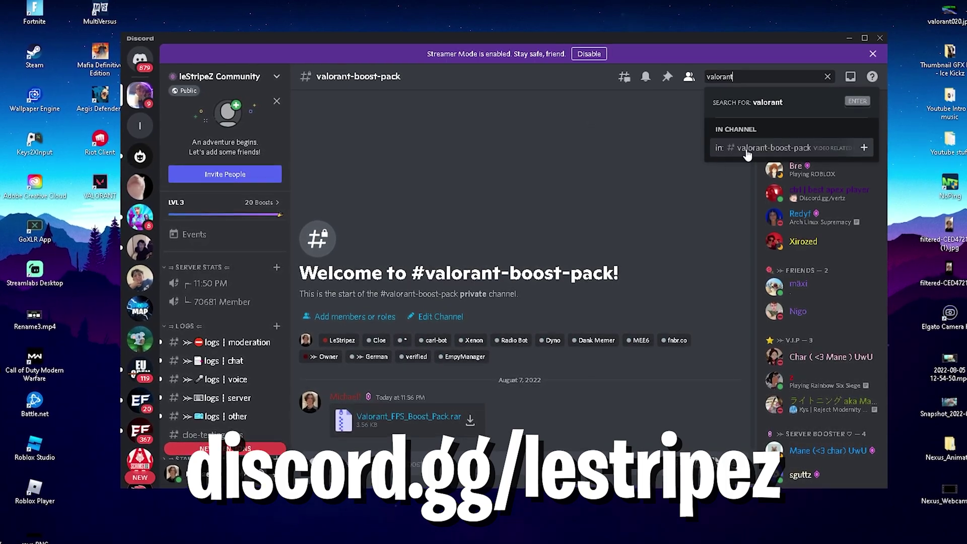
pyautogui.click(767, 147)
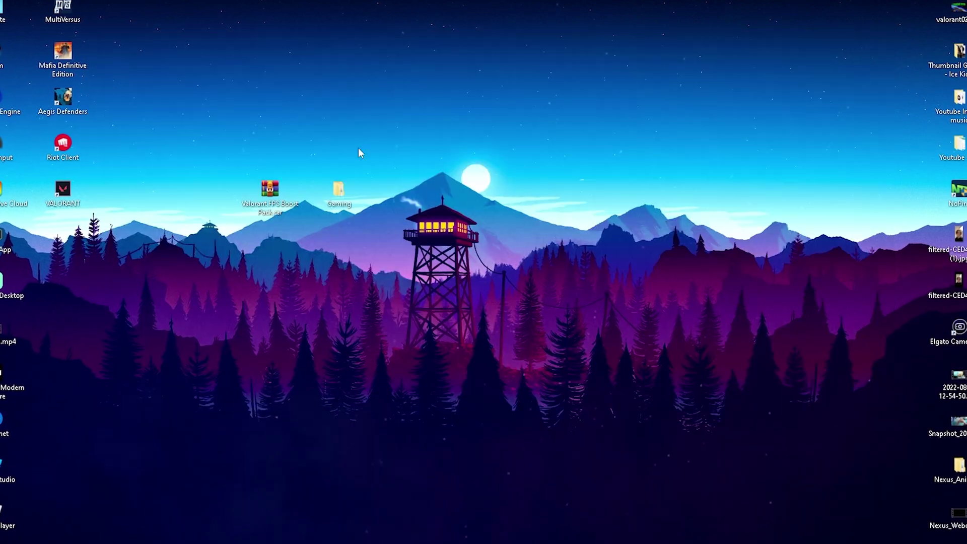
pyautogui.click(884, 36)
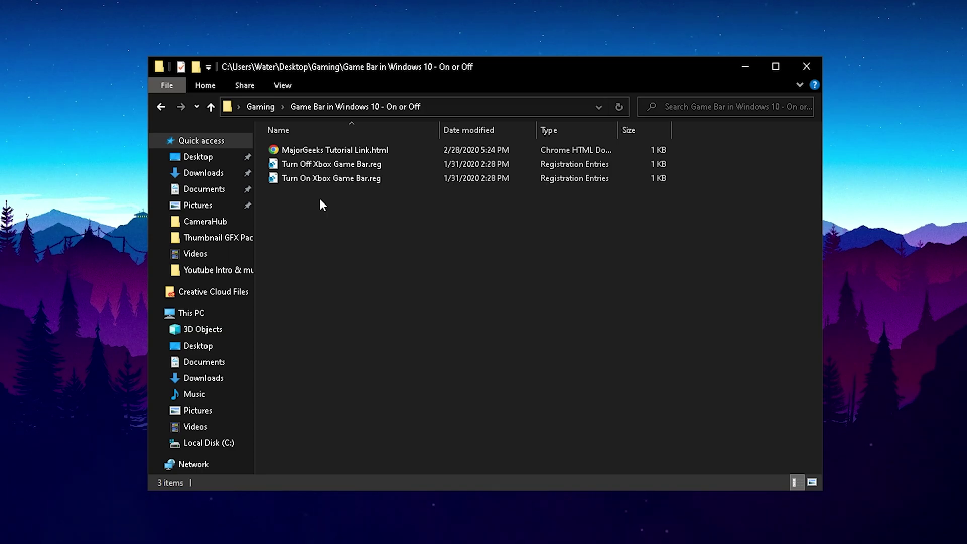
# Reopen 'Game Bar in Windows 10 - On or Off', select 'Turn Off Xbox Game Bar.reg', and return to Gaming.
pyautogui.hotkey('alt', 'Left')
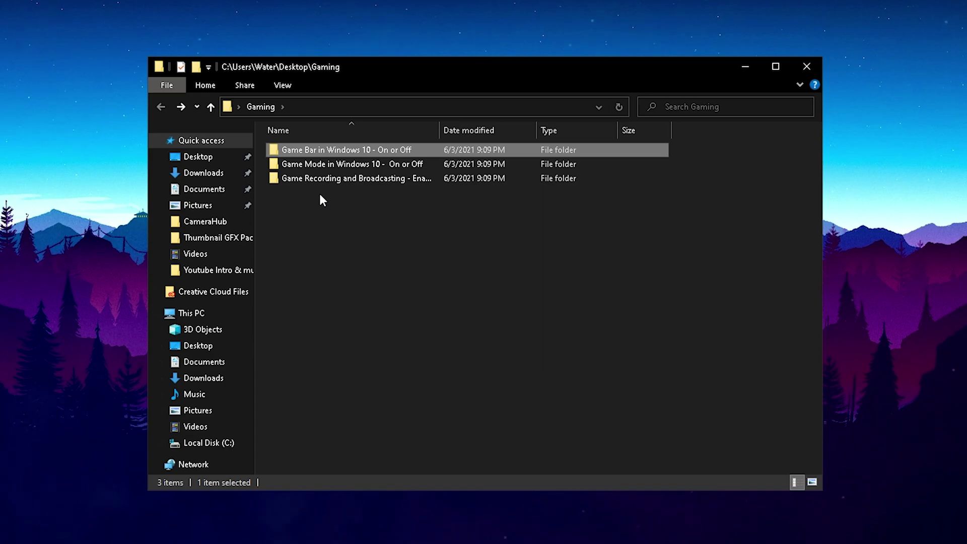
pyautogui.doubleClick(294, 152)
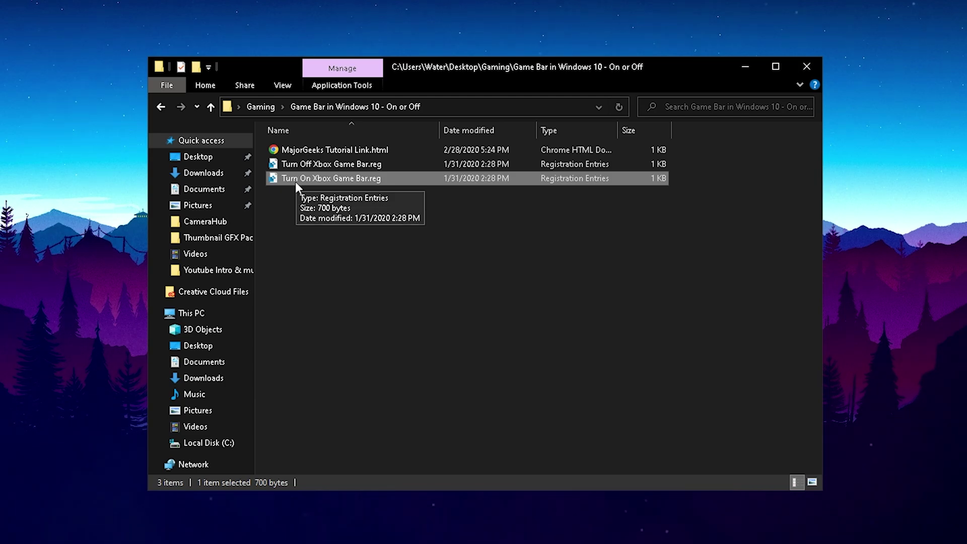
pyautogui.click(298, 167)
pyautogui.hotkey('alt', 'Left')
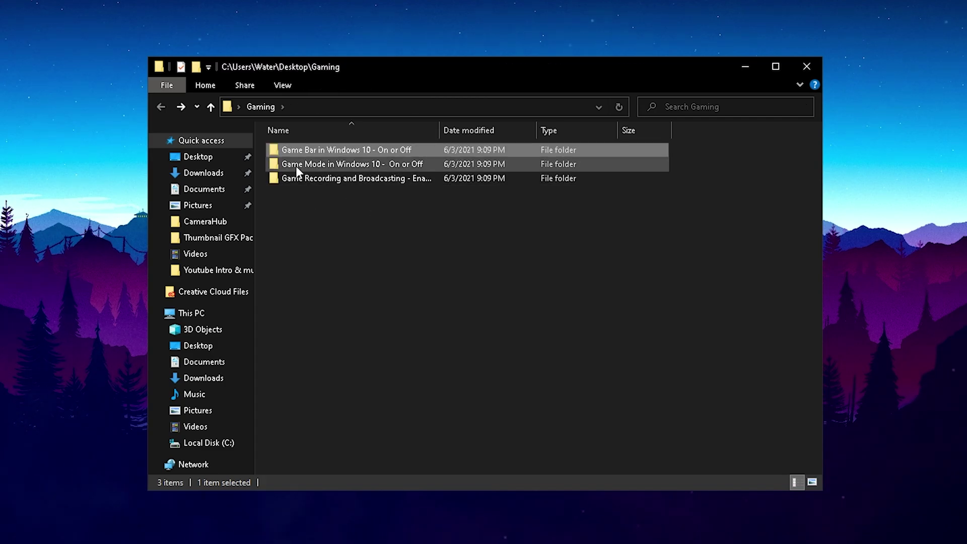
pyautogui.doubleClick(295, 165)
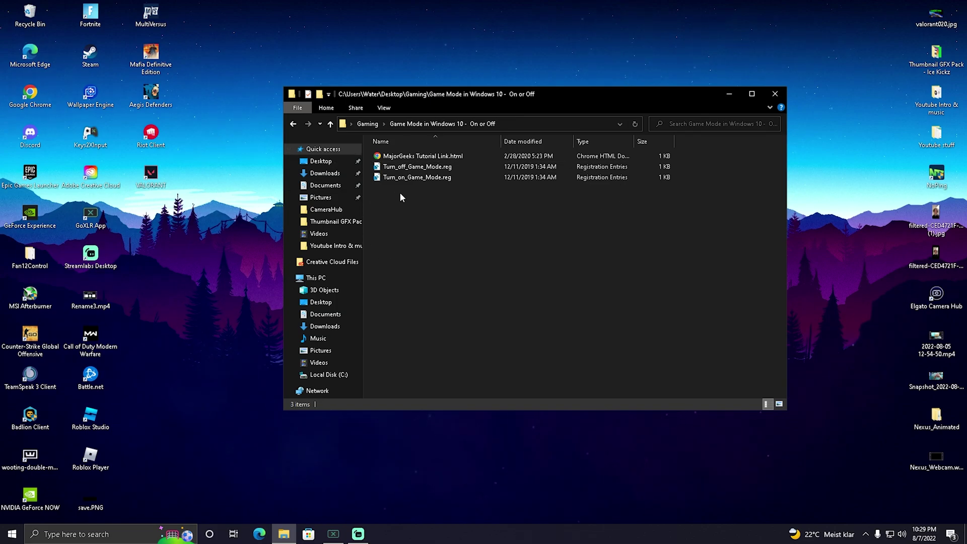
pyautogui.press('super')
pyautogui.write('game mode')
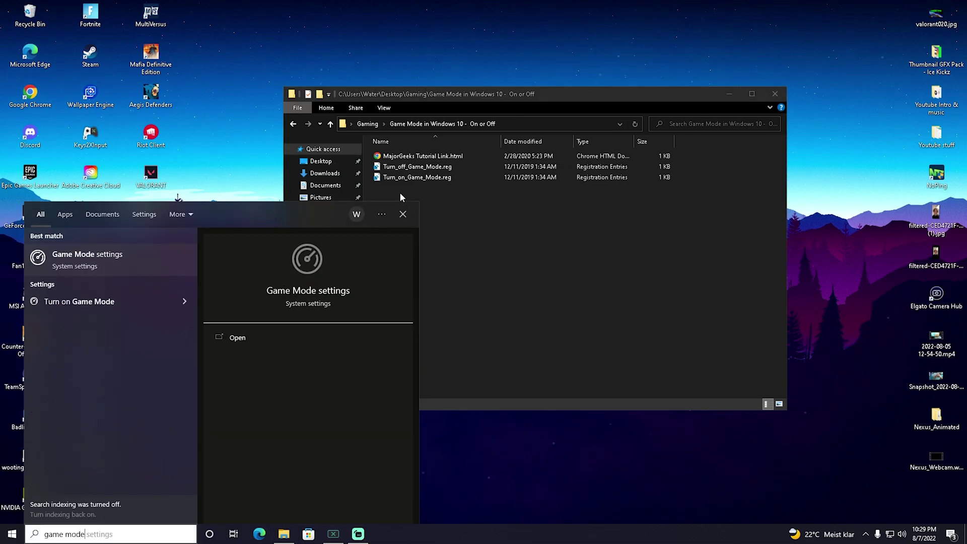
pyautogui.press('Return')
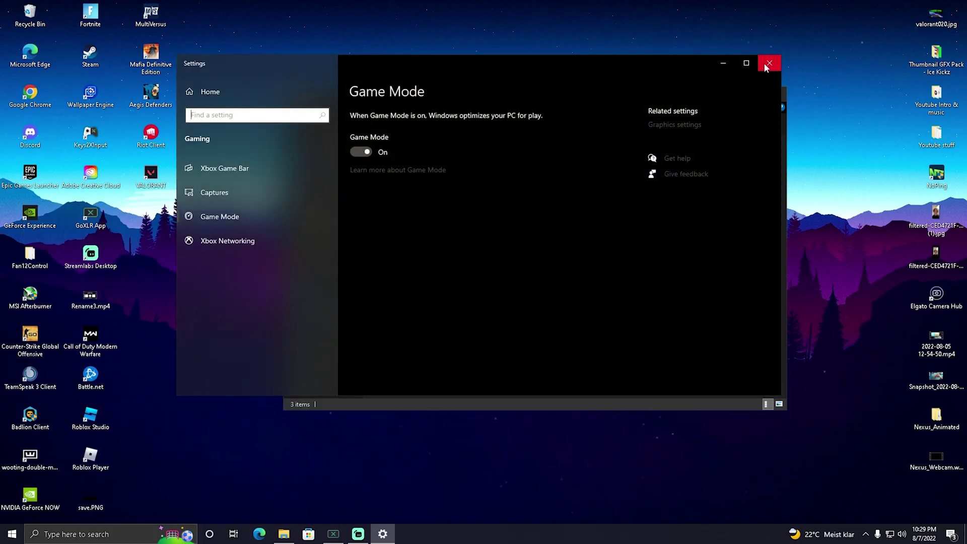
pyautogui.click(767, 67)
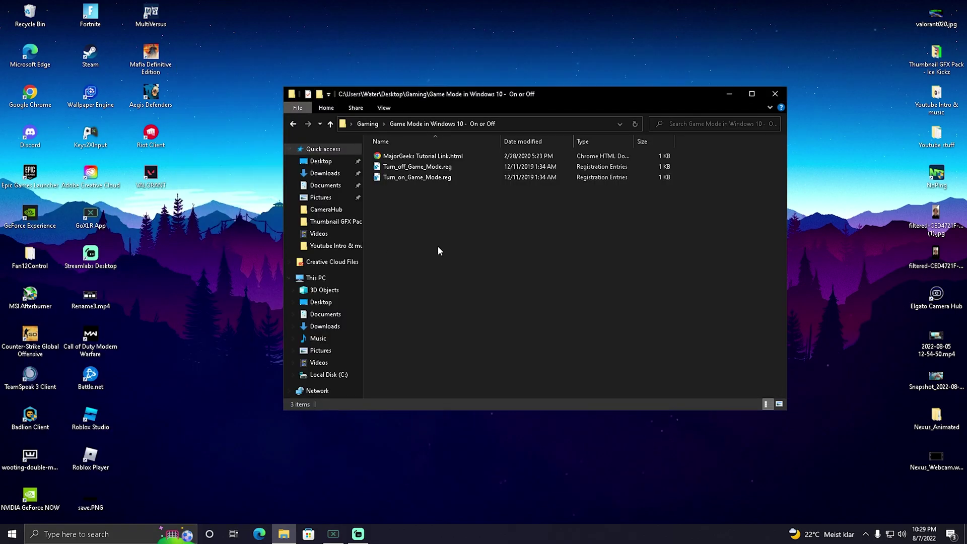
pyautogui.click(388, 179)
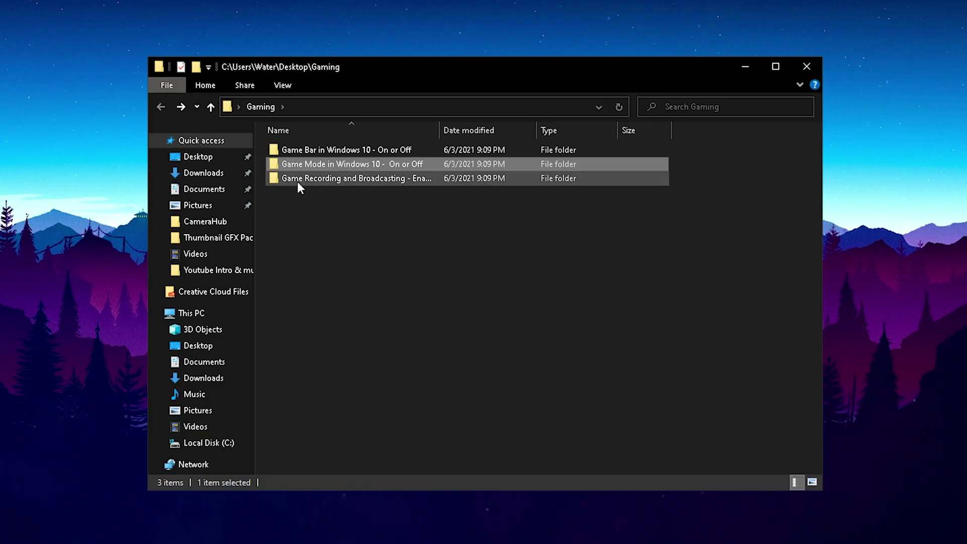
# Open Game Recording and Broadcasting, select its Disable .reg file, and go back to Gaming.
pyautogui.doubleClick(298, 182)
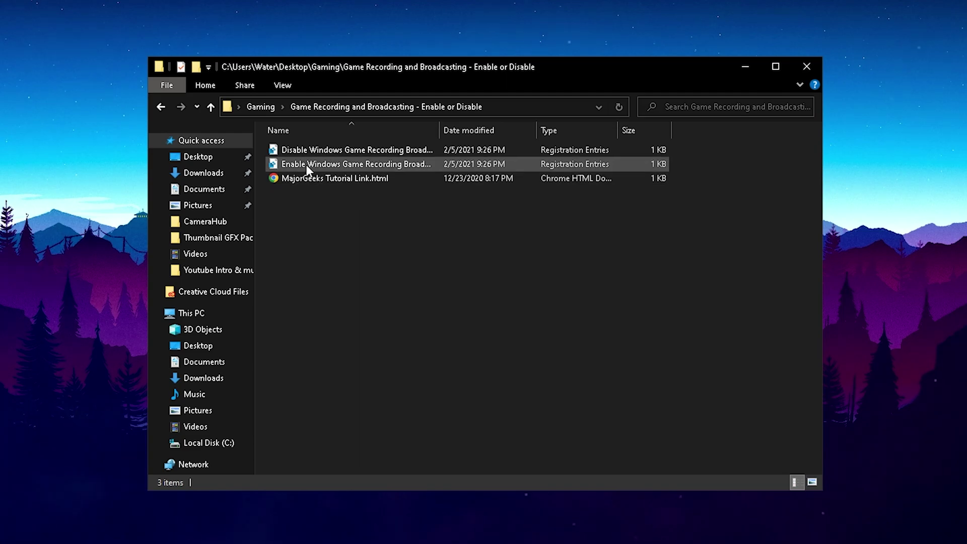
pyautogui.click(289, 154)
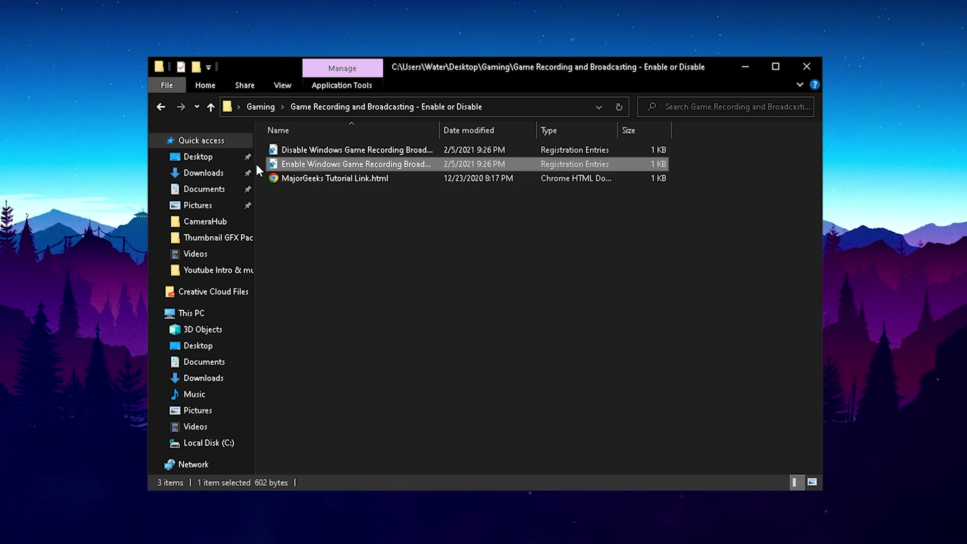
pyautogui.hotkey('alt', 'Left')
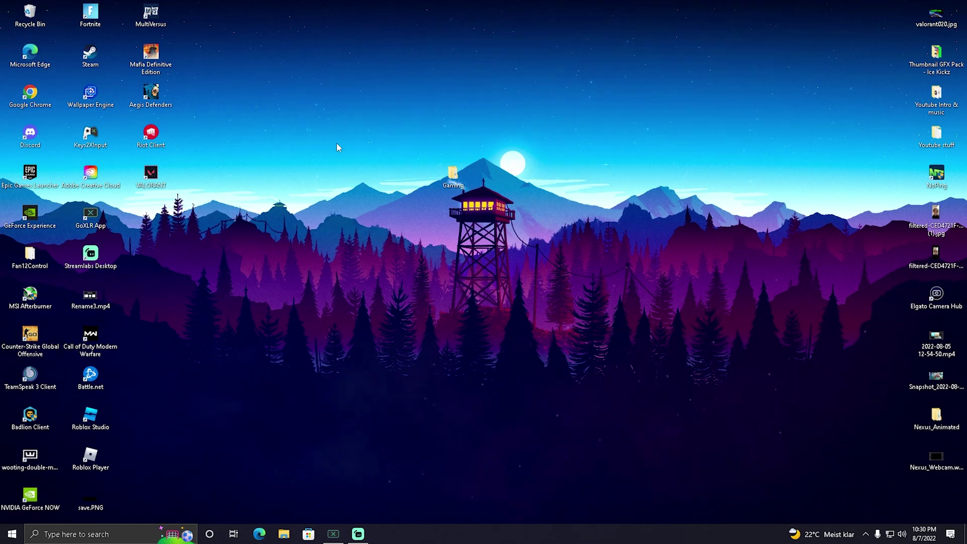
# Search 'game' from Start and open the Game Mode settings page.
pyautogui.press('super')
pyautogui.write('game')
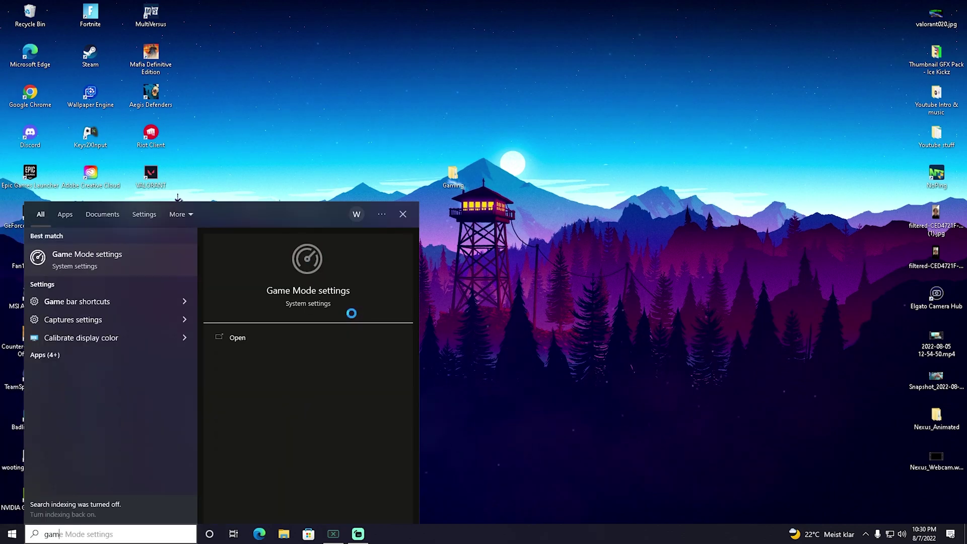
pyautogui.click(81, 267)
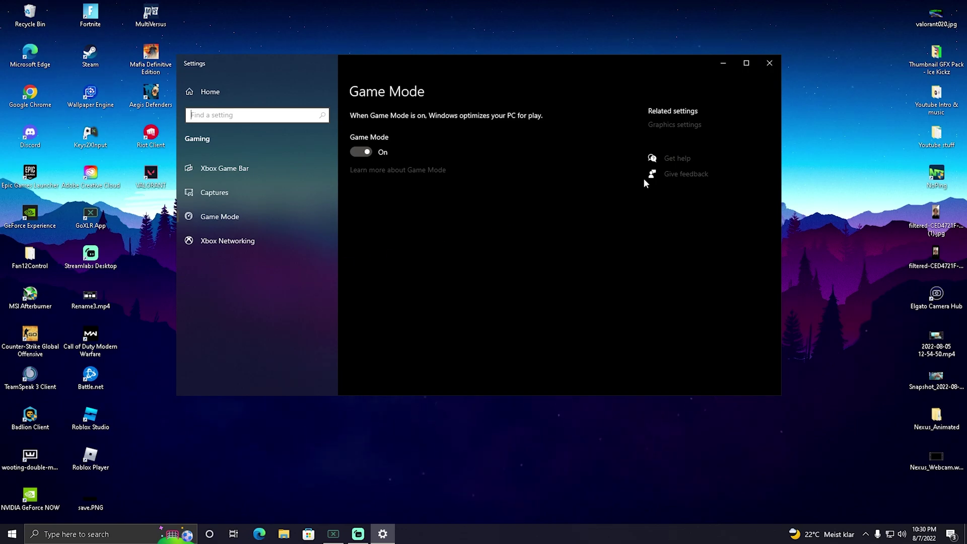
# Open Graphics settings, toggle hardware-accelerated GPU scheduling off and back on, and scroll down.
pyautogui.click(672, 126)
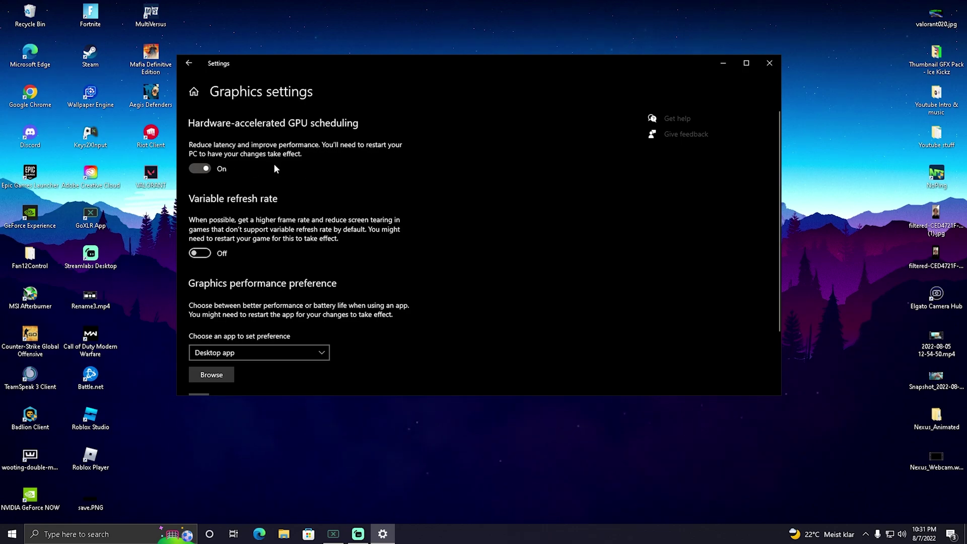
pyautogui.click(205, 170)
pyautogui.click(206, 171)
pyautogui.scroll(-2, 369, 165)
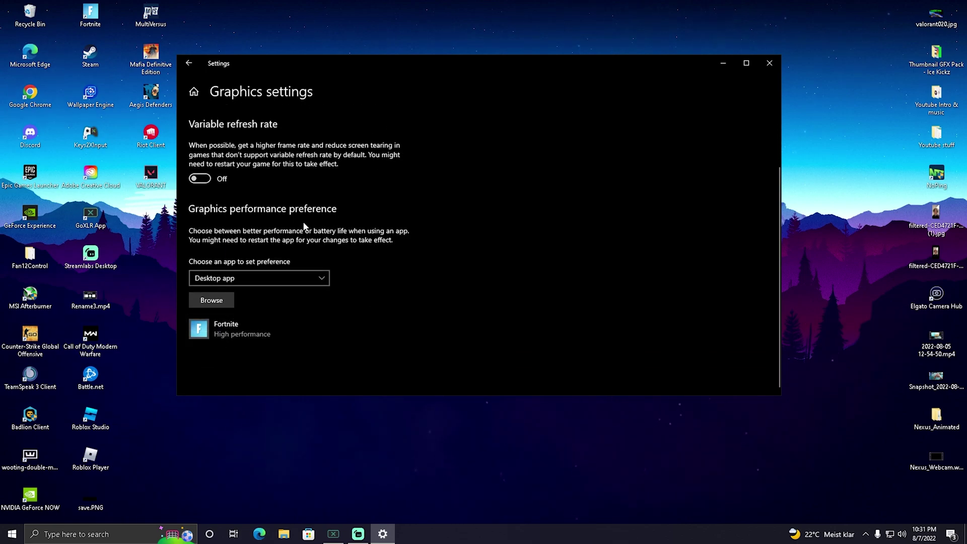
# Add C:\Riot Games\VALORANT\live\VALORANT.exe to the graphics performance preference list.
pyautogui.click(211, 301)
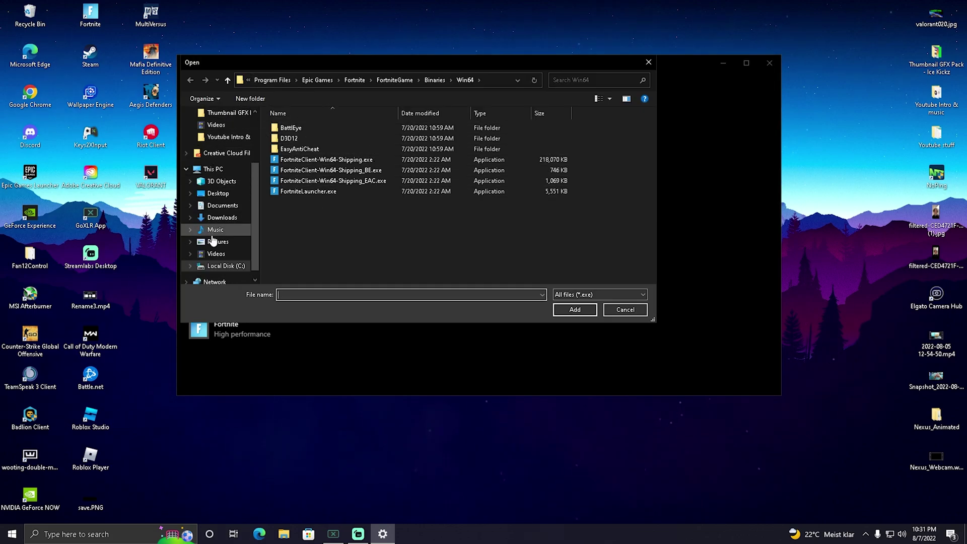
pyautogui.click(222, 266)
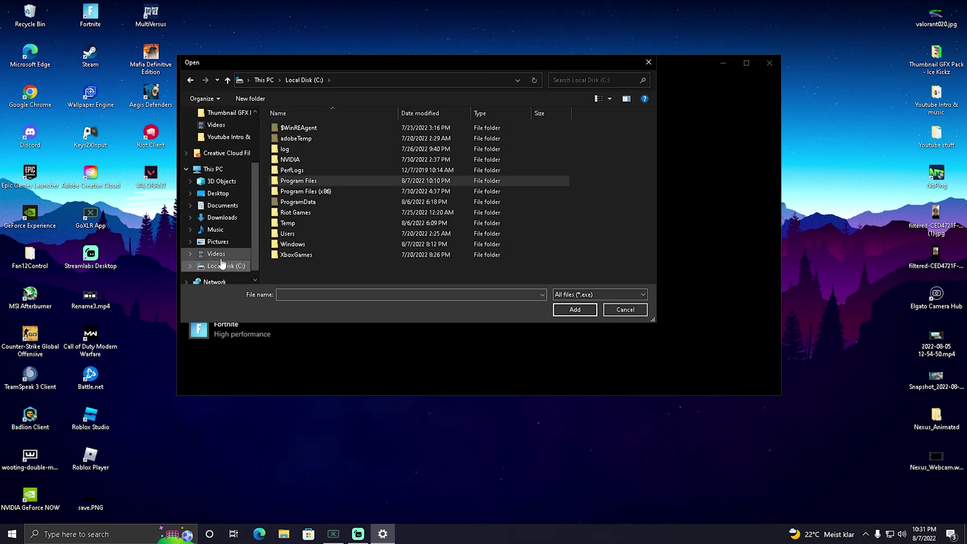
pyautogui.doubleClick(295, 212)
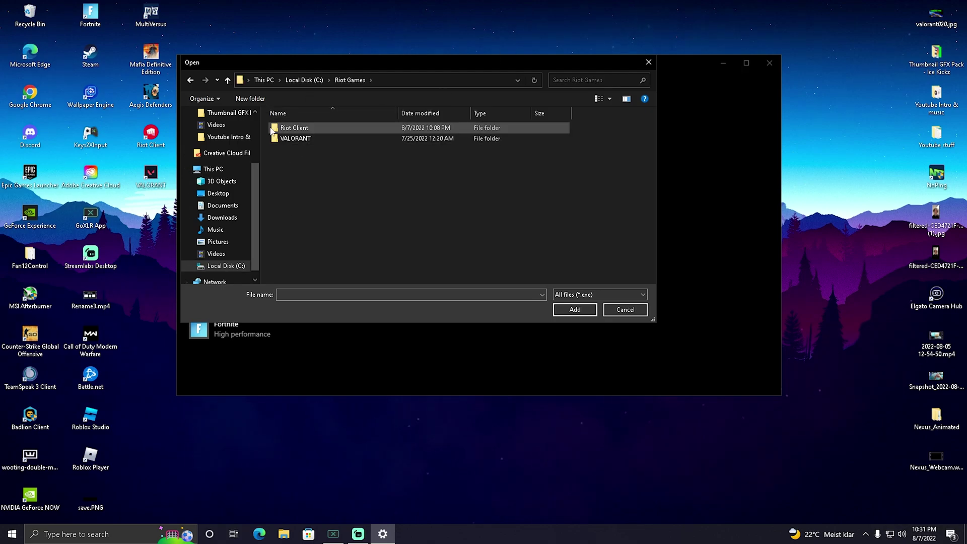
pyautogui.doubleClick(300, 139)
pyautogui.doubleClick(283, 129)
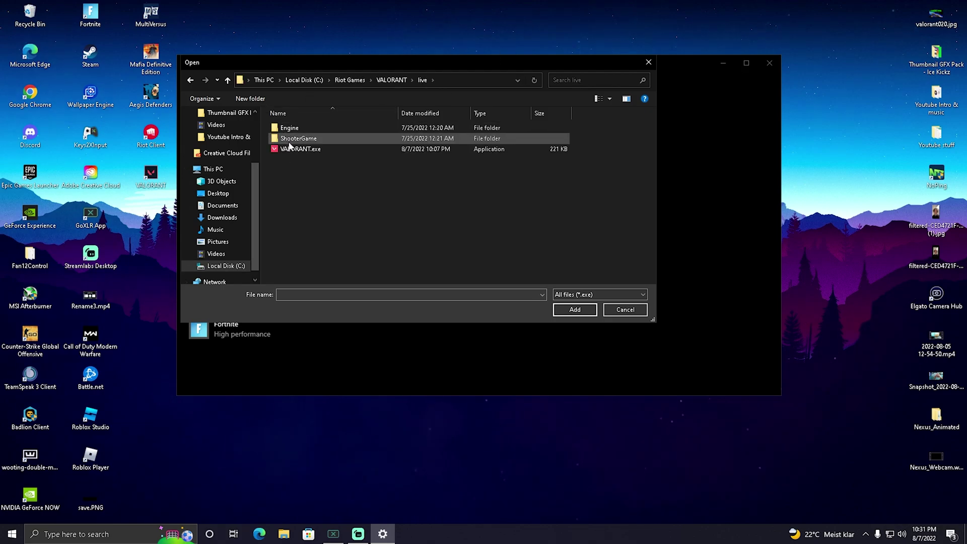
pyautogui.click(292, 149)
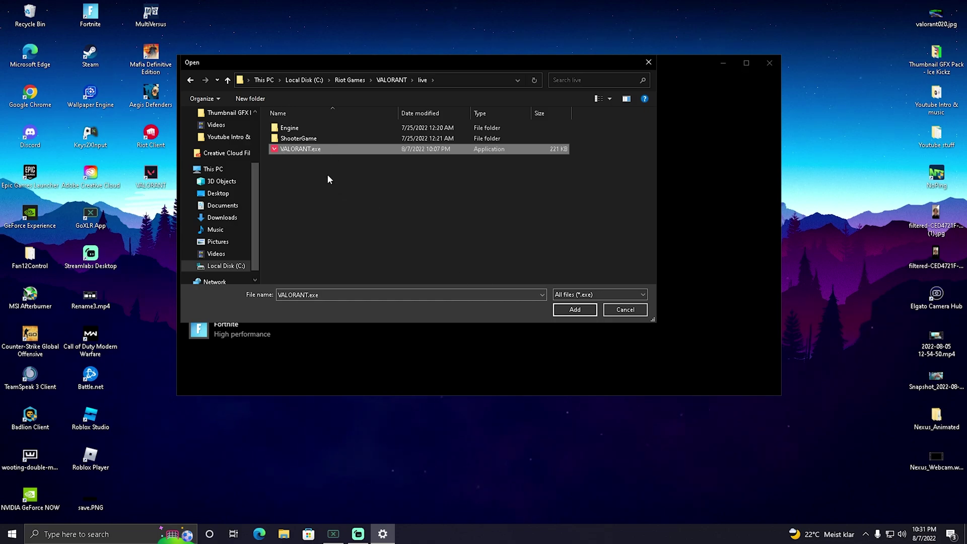
pyautogui.click(574, 308)
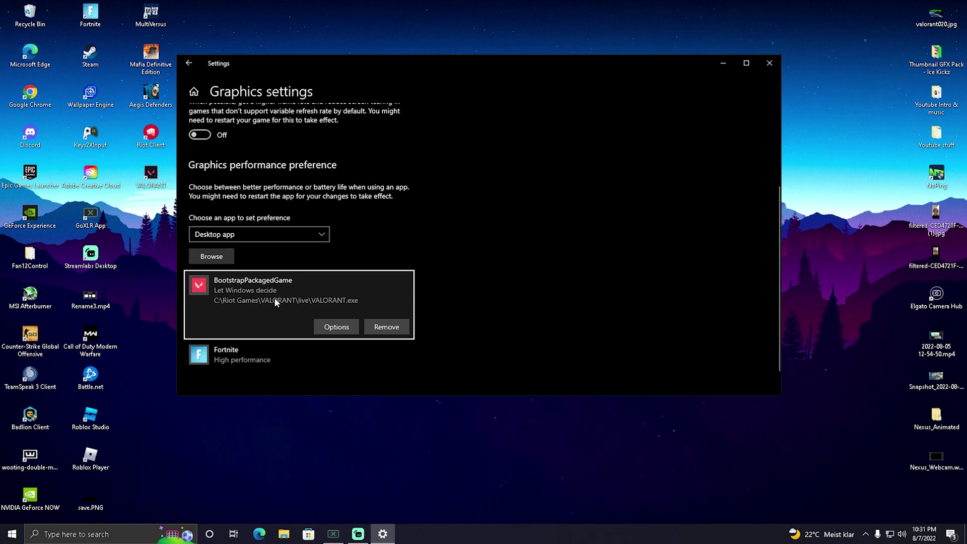
# Set VALORANT's graphics preference to High performance, save it, and close Settings.
pyautogui.click(332, 326)
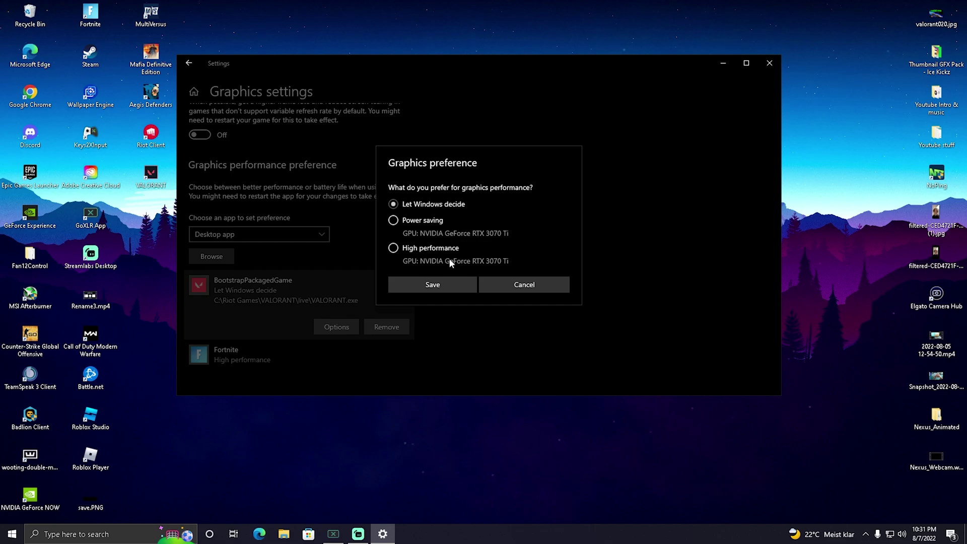
pyautogui.click(394, 251)
pyautogui.click(428, 285)
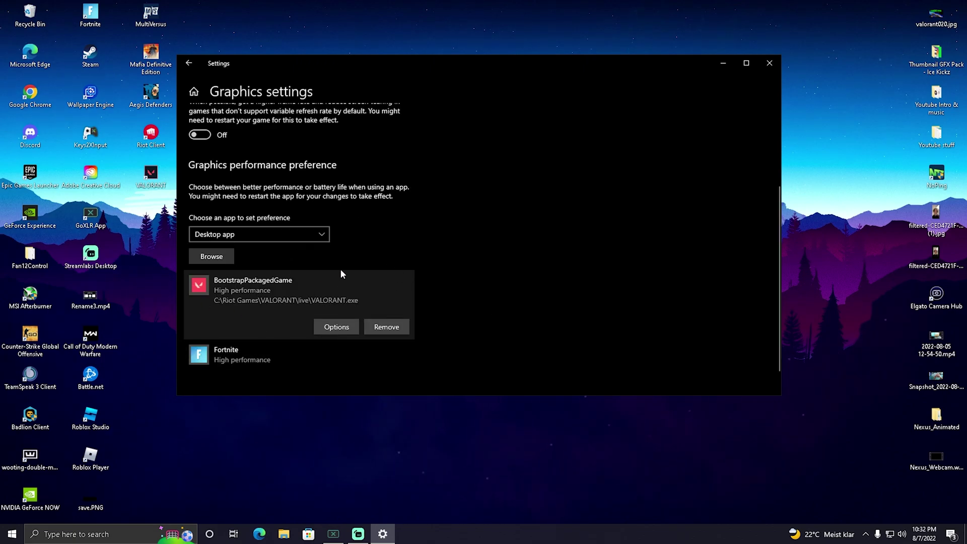
pyautogui.click(769, 63)
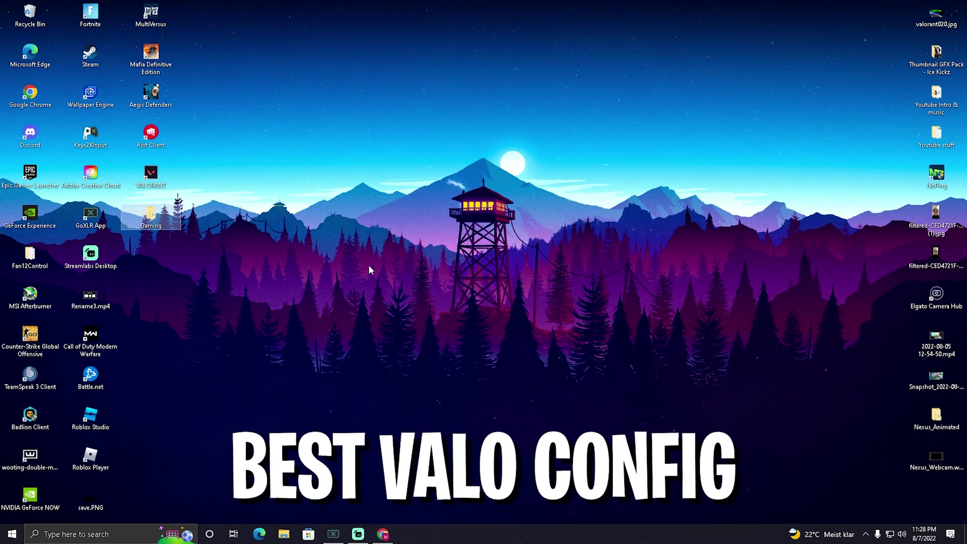
# Open the AppData folder through the Run prompt and go into Local.
pyautogui.press('super+r')
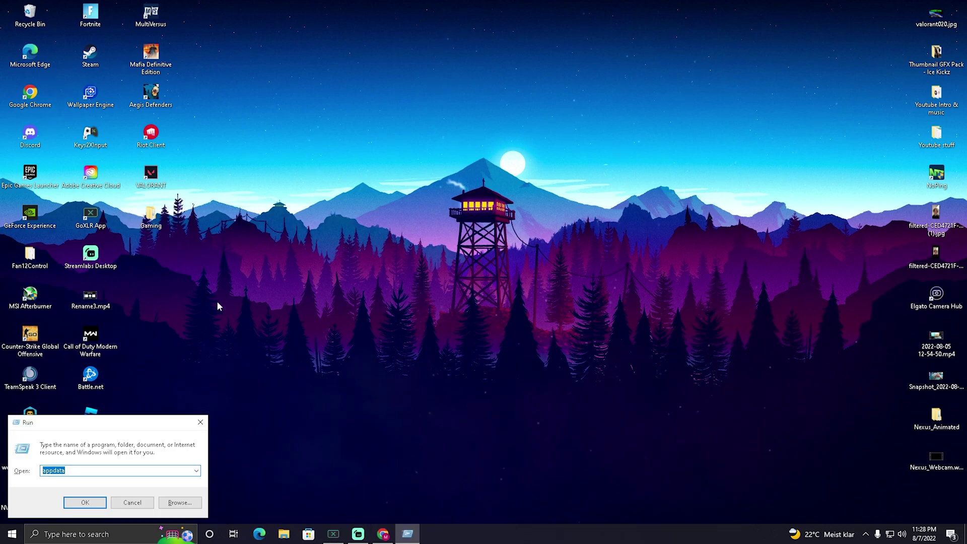
pyautogui.click(83, 502)
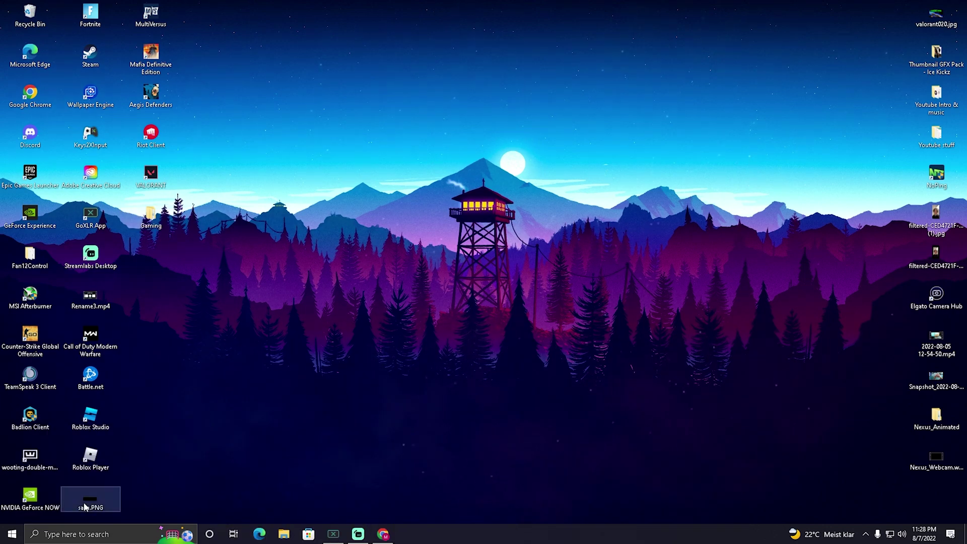
pyautogui.moveTo(544, 143); pyautogui.dragTo(461, 109)
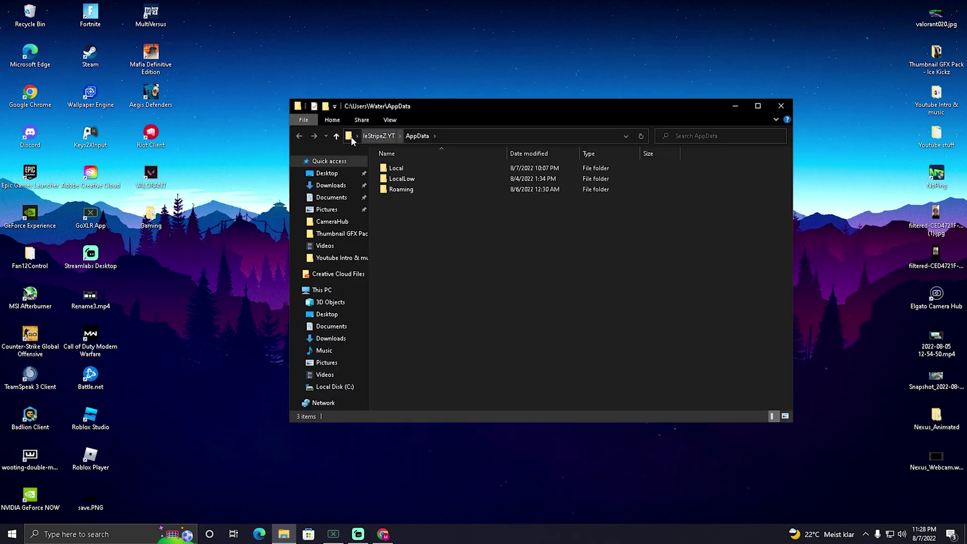
pyautogui.doubleClick(393, 168)
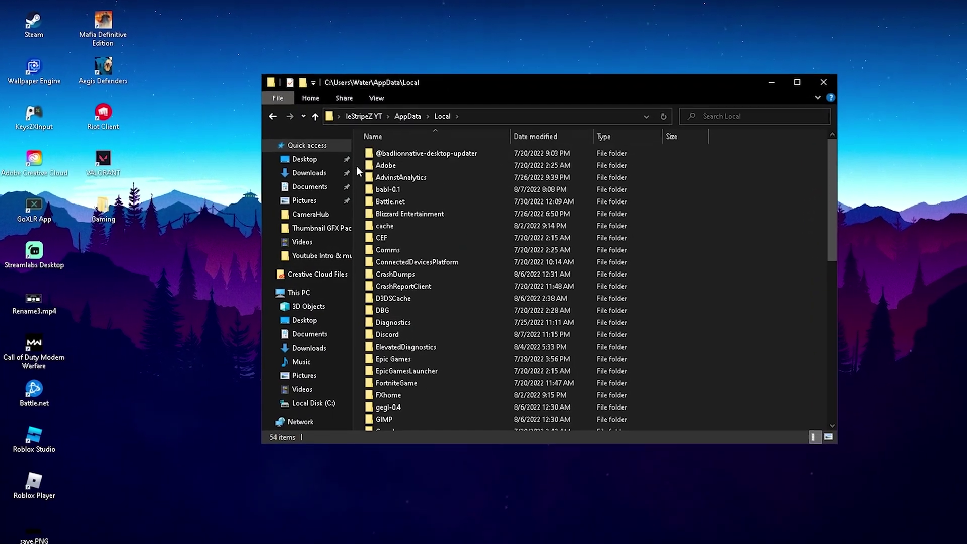
pyautogui.scroll(-10, 416, 226)
pyautogui.scroll(-2, 409, 219)
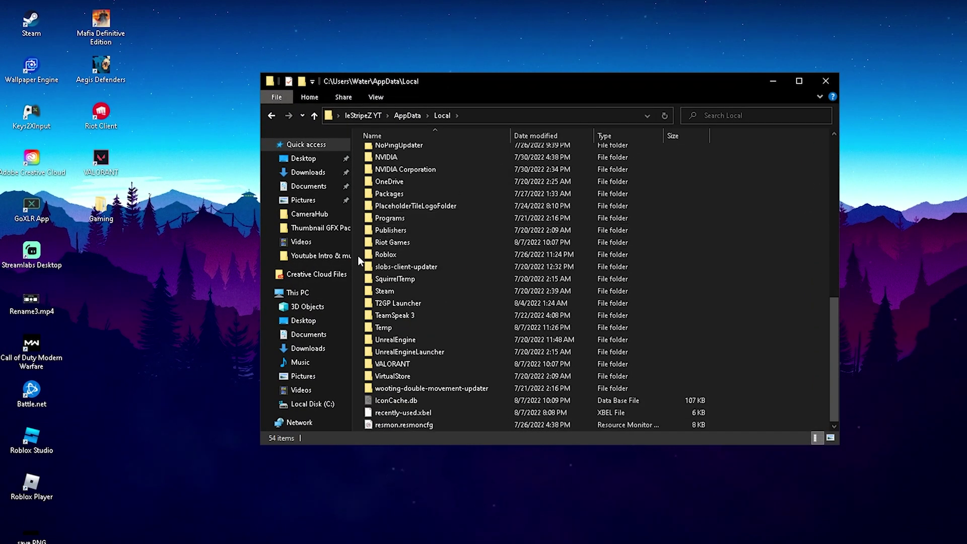
# Navigate into VALORANT > Saved > Config > the account folder > Windows.
pyautogui.click(381, 363)
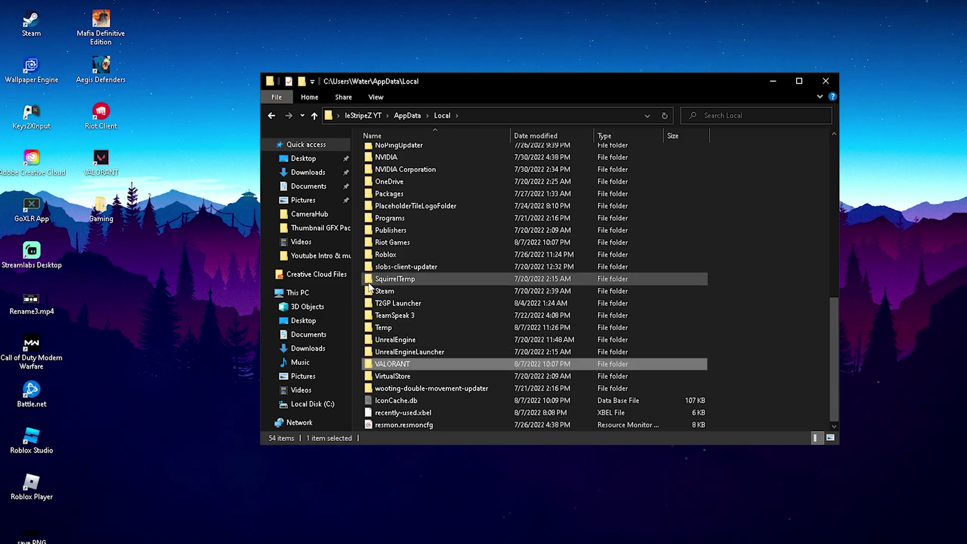
pyautogui.doubleClick(386, 363)
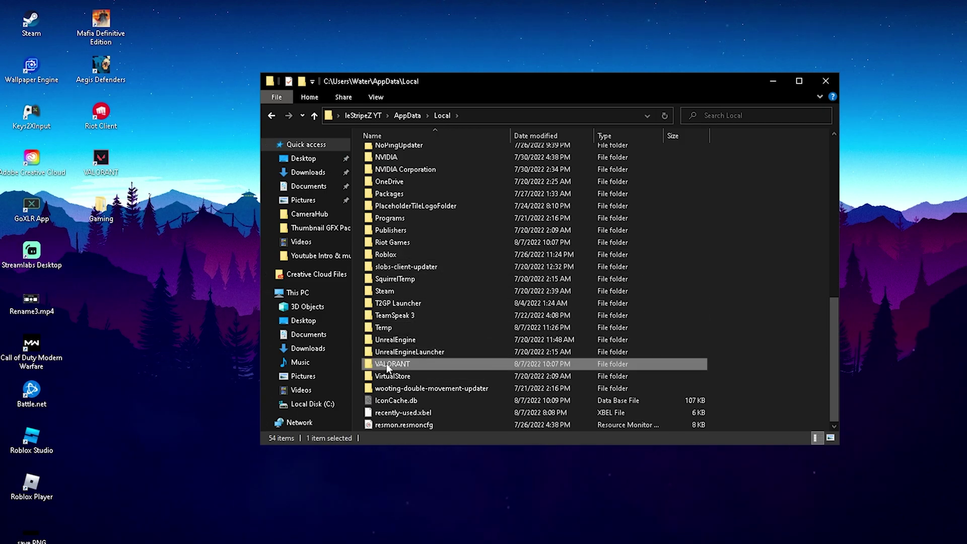
pyautogui.doubleClick(378, 153)
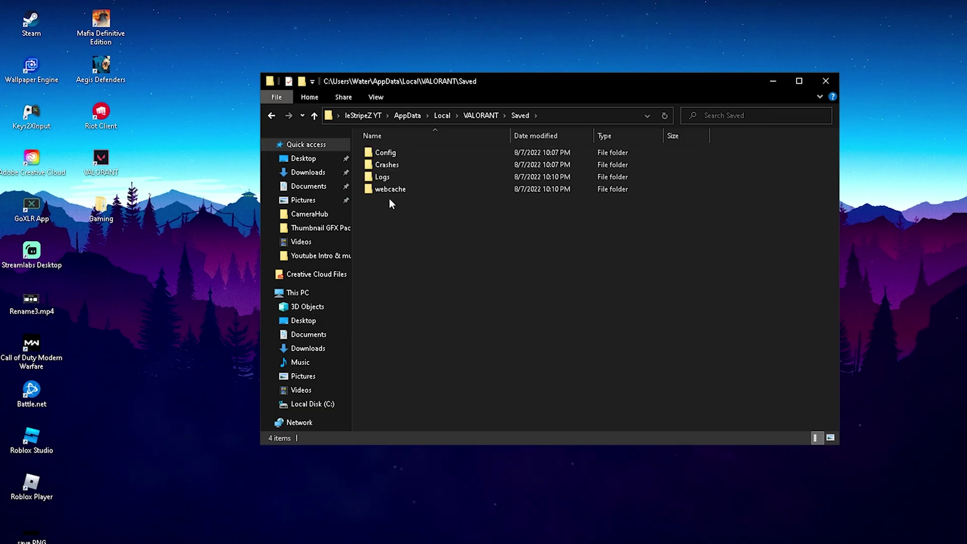
pyautogui.doubleClick(372, 153)
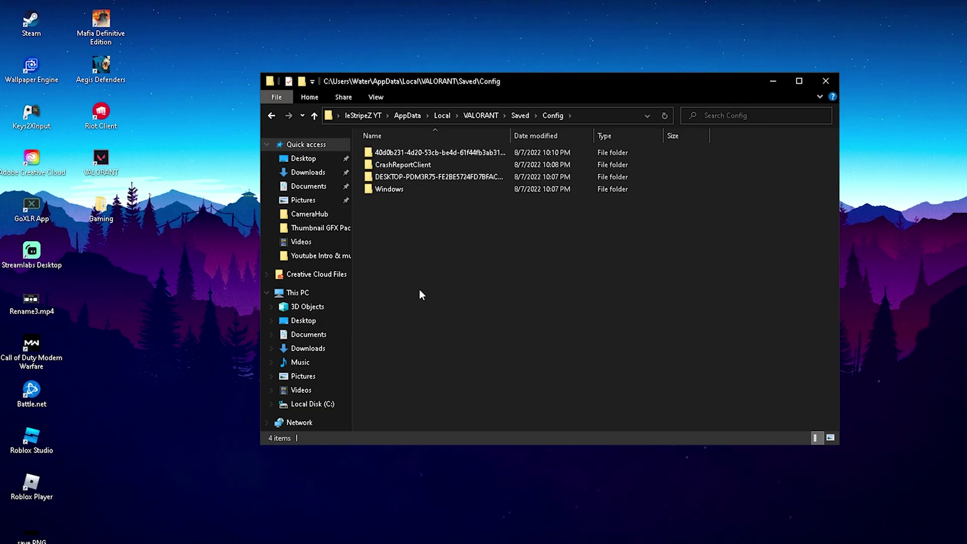
pyautogui.click(410, 154)
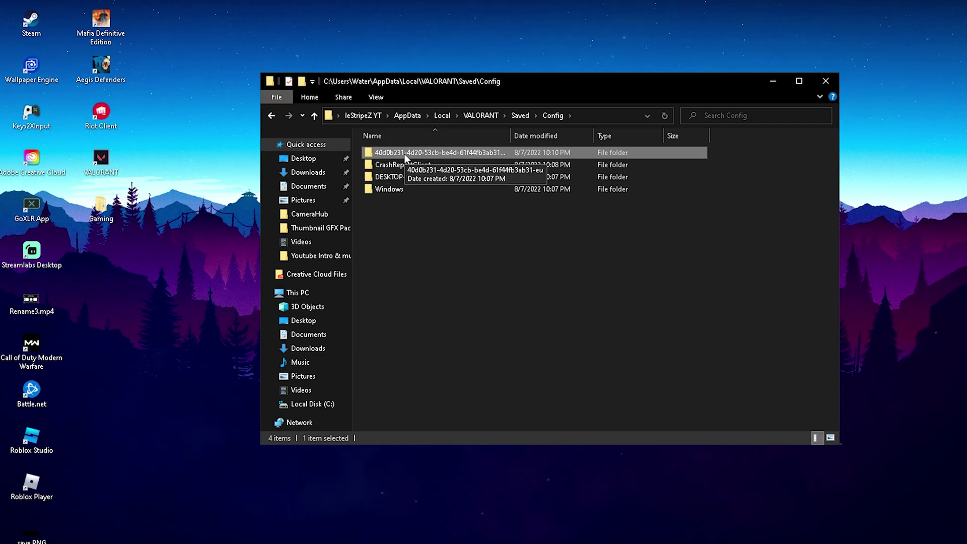
pyautogui.doubleClick(405, 154)
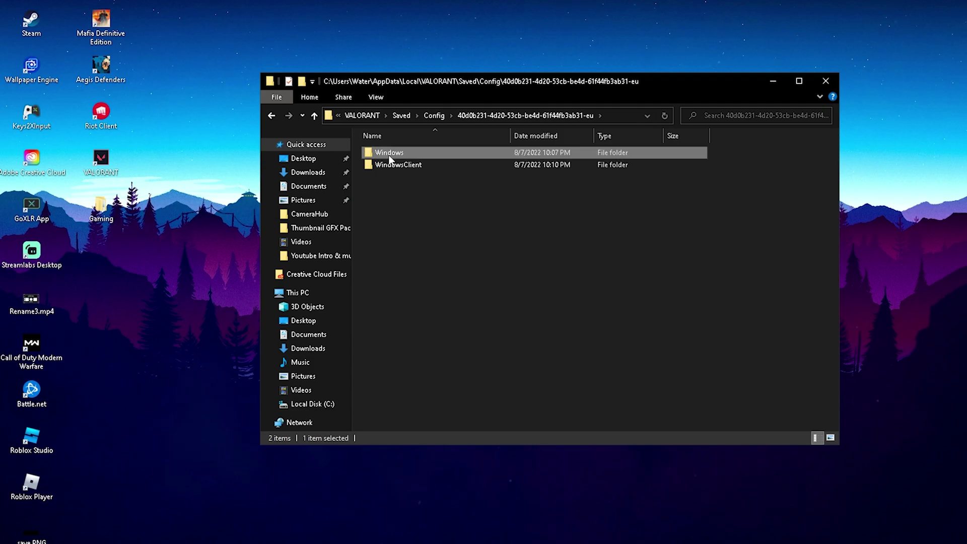
pyautogui.doubleClick(388, 153)
# Open GameUserSettings.ini in Notepad and change ViewDistanceQuality from 3 to 0.
pyautogui.doubleClick(392, 153)
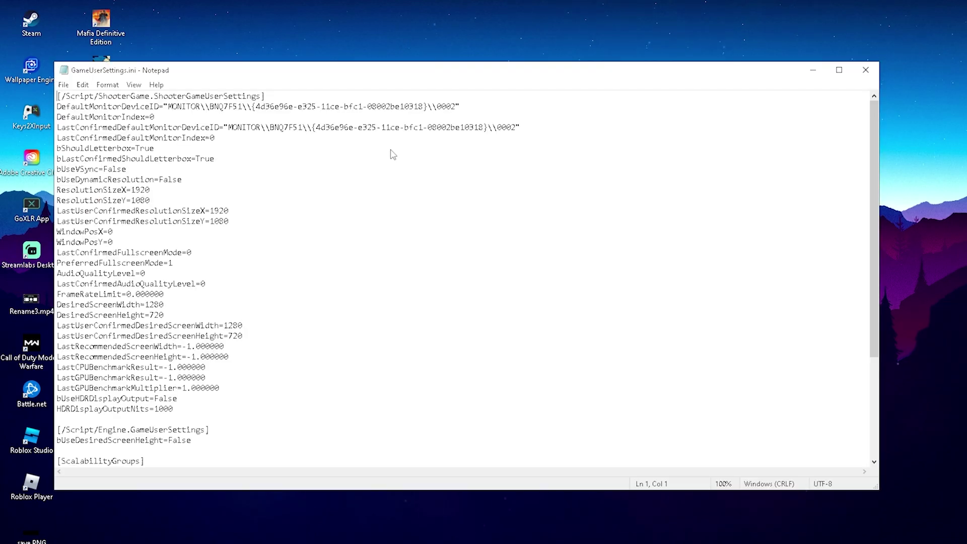
pyautogui.scroll(-5, 285, 282)
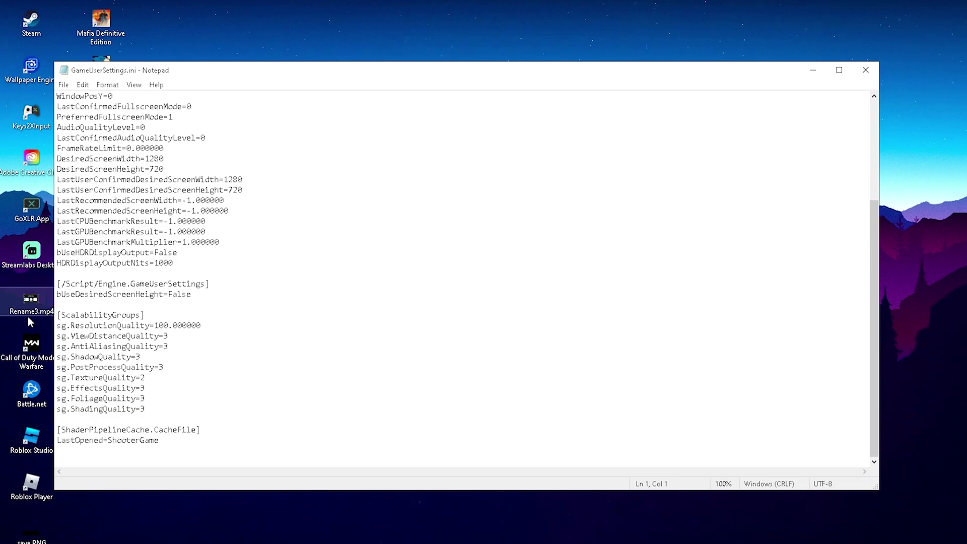
pyautogui.doubleClick(148, 314)
pyautogui.click(174, 346)
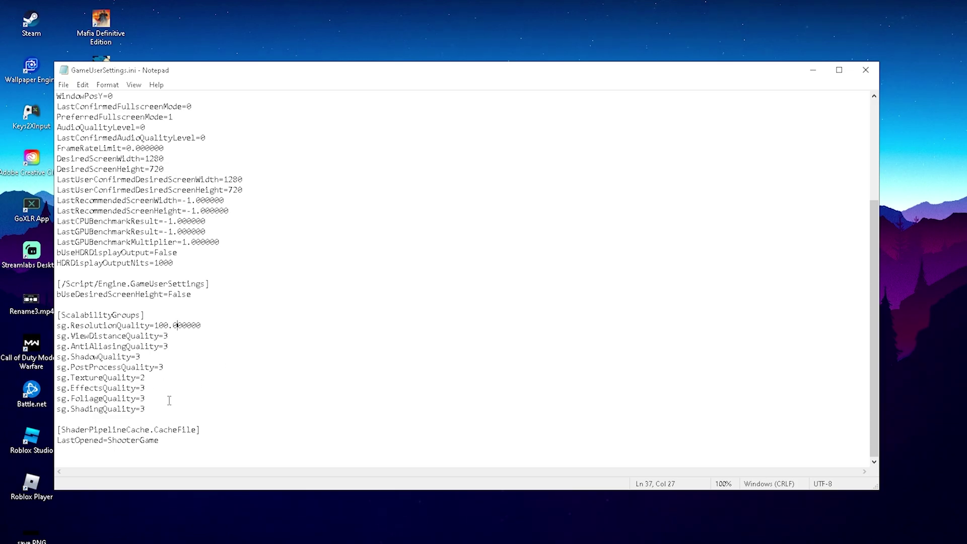
pyautogui.moveTo(163, 405); pyautogui.dragTo(55, 327)
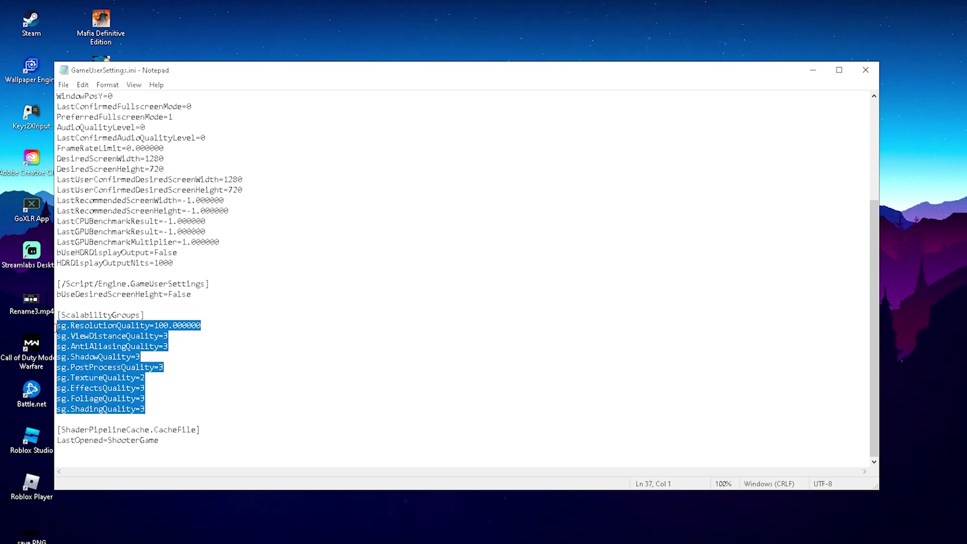
pyautogui.click(155, 346)
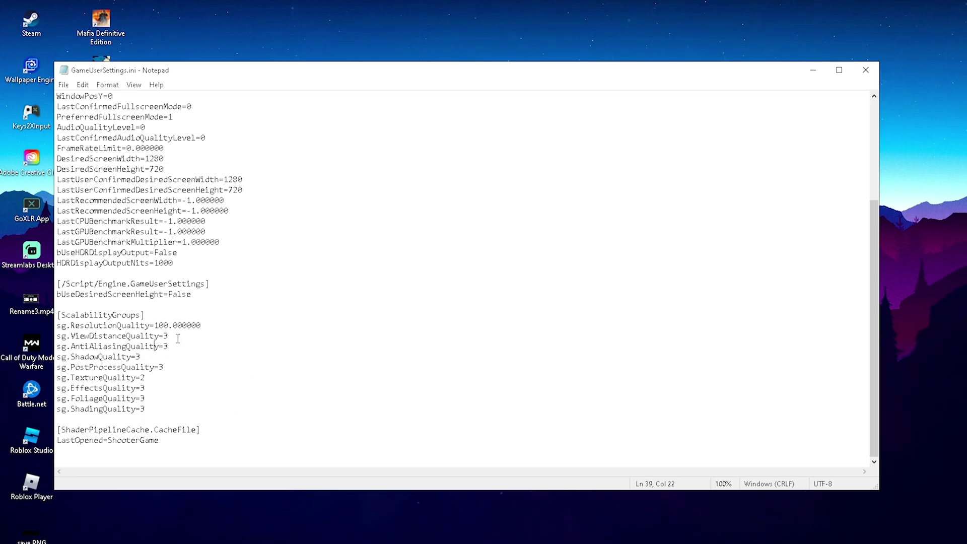
pyautogui.moveTo(171, 336); pyautogui.dragTo(143, 377)
pyautogui.write('00')
# Set the remaining scalability quality values to 0, keep ResolutionQuality at 100, and save.
pyautogui.click(141, 357)
pyautogui.write('000')
pyautogui.moveTo(148, 387); pyautogui.dragTo(142, 387)
pyautogui.write('0')
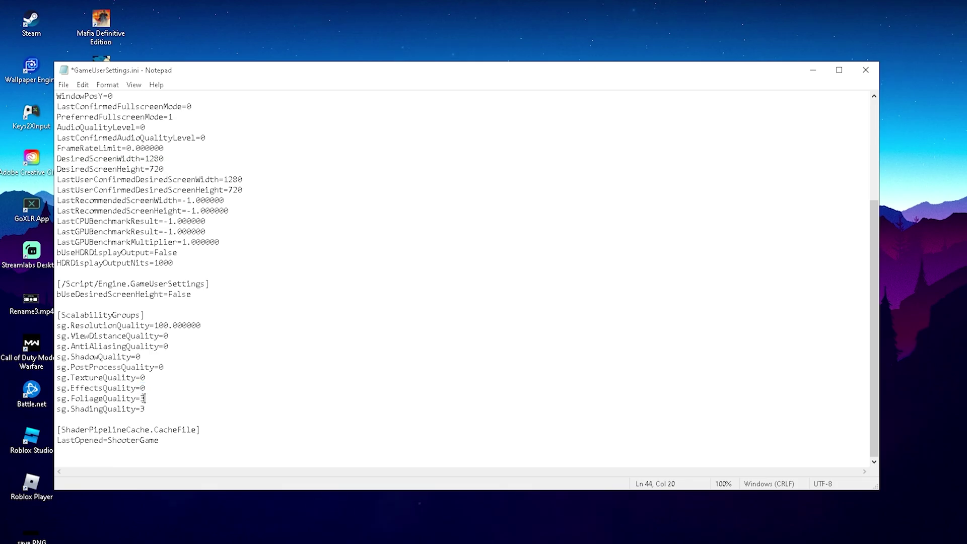
pyautogui.write('0')
pyautogui.click(145, 409)
pyautogui.moveTo(70, 325); pyautogui.dragTo(215, 321)
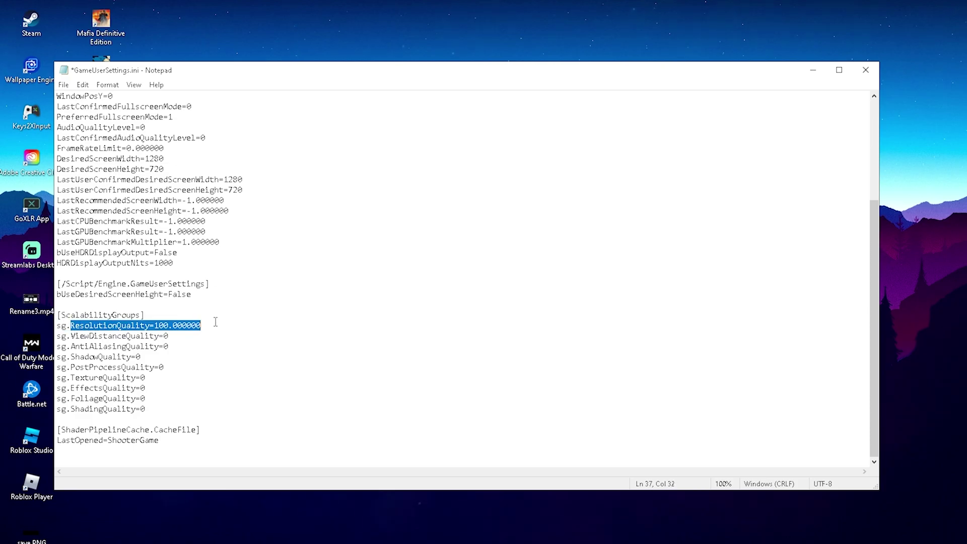
pyautogui.click(211, 322)
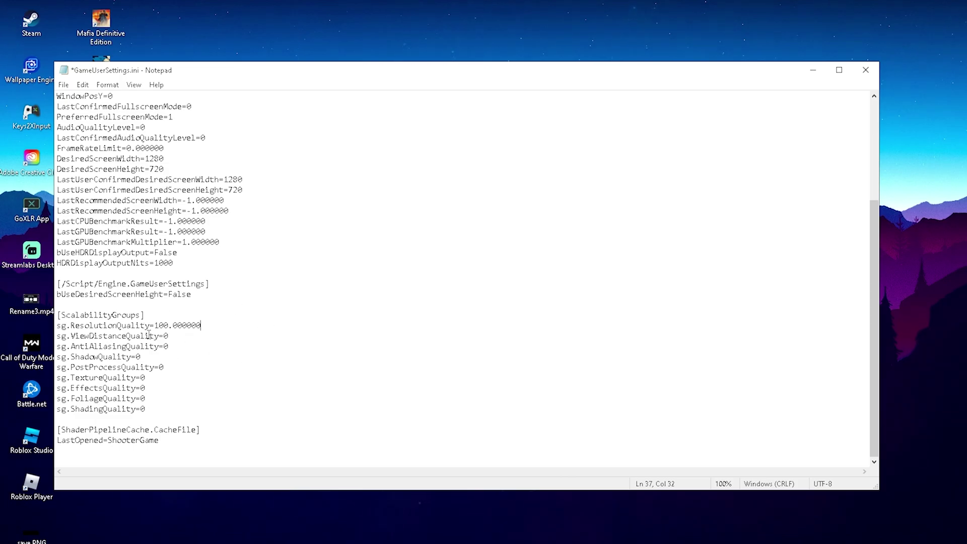
pyautogui.moveTo(151, 406); pyautogui.dragTo(57, 325)
pyautogui.click(153, 356)
pyautogui.click(64, 84)
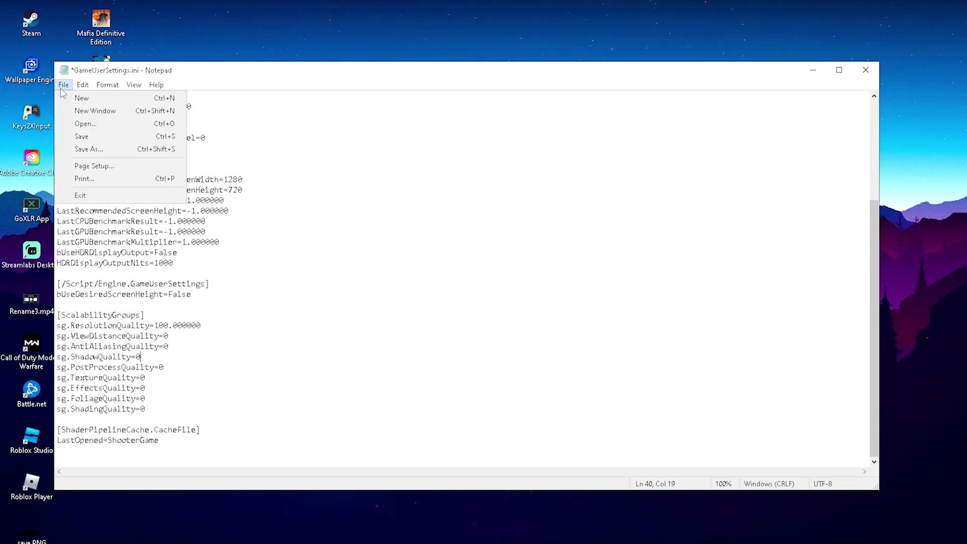
pyautogui.click(82, 141)
# Close Notepad and the config folder, then launch NVIDIA Control Panel from the tray icon.
pyautogui.click(866, 70)
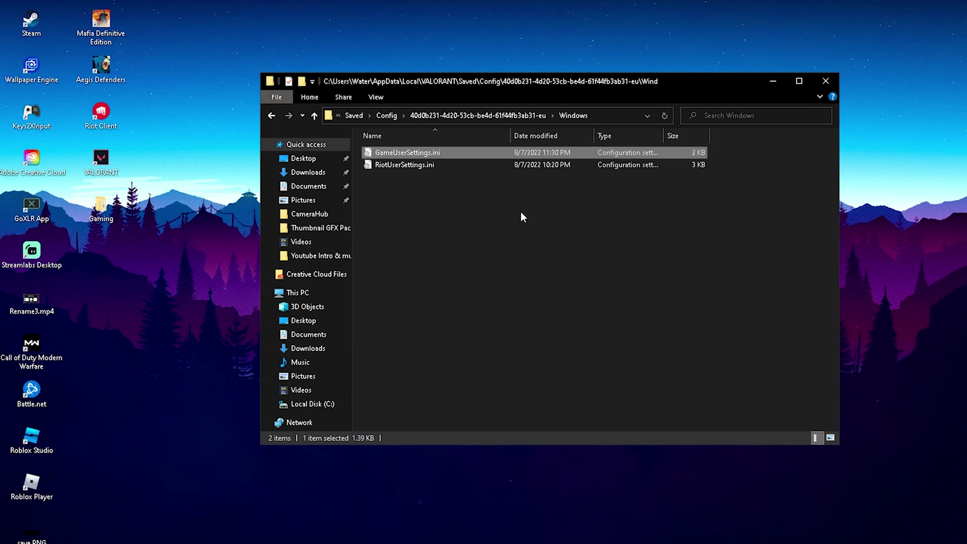
pyautogui.click(826, 80)
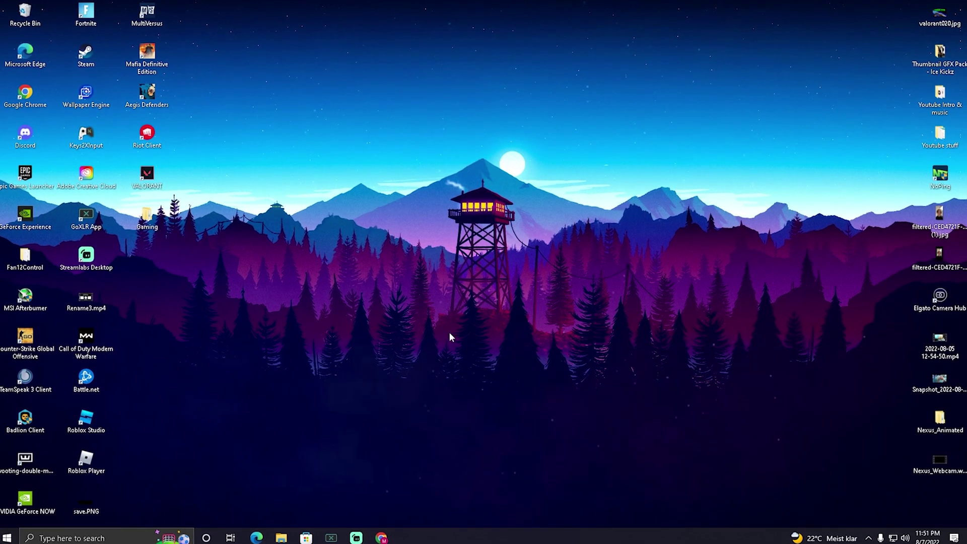
pyautogui.click(870, 539)
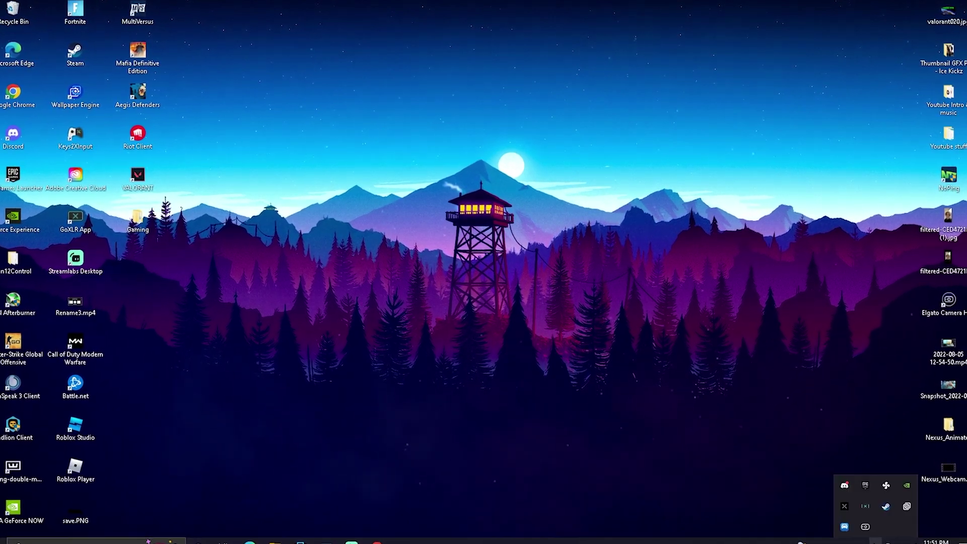
pyautogui.rightClick(908, 488)
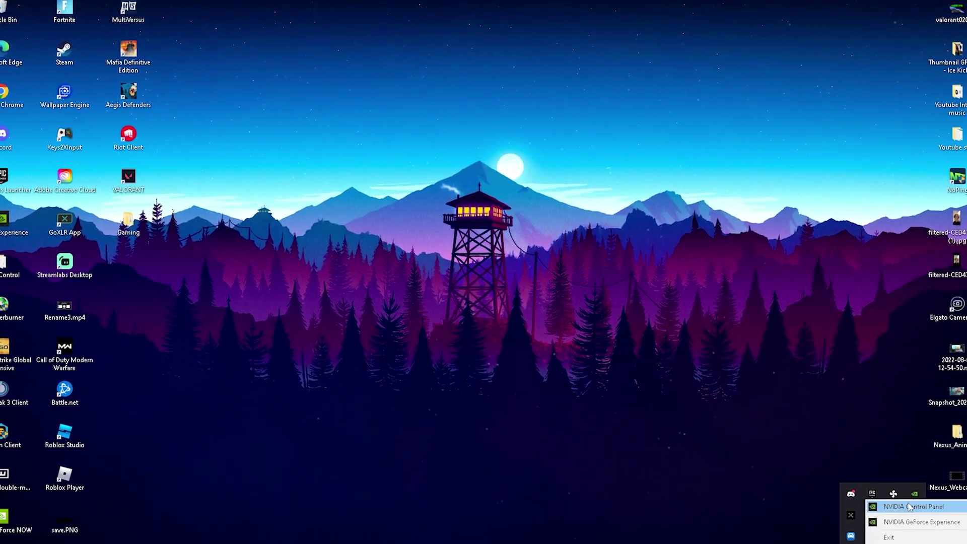
pyautogui.click(909, 509)
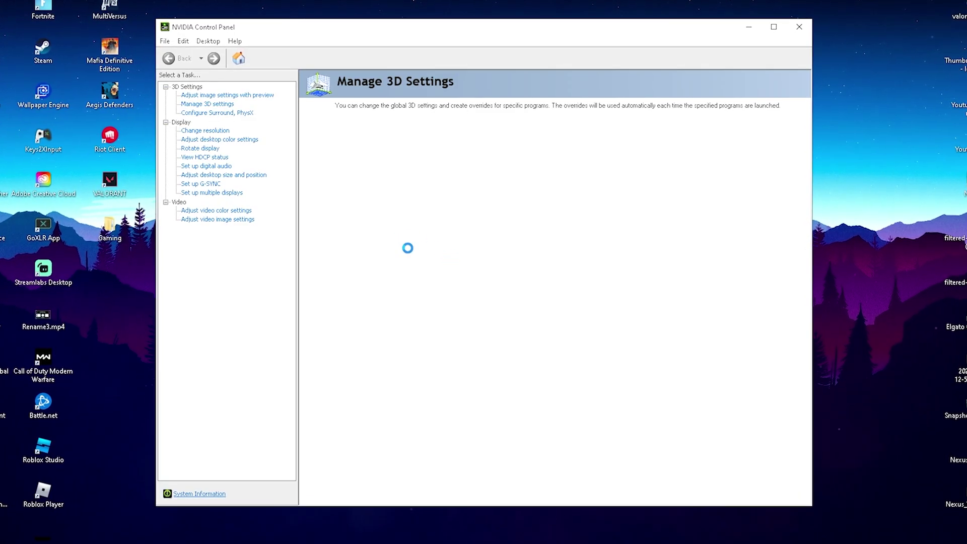
# Go from the image settings preview page to the Manage 3D Settings global list.
pyautogui.click(181, 97)
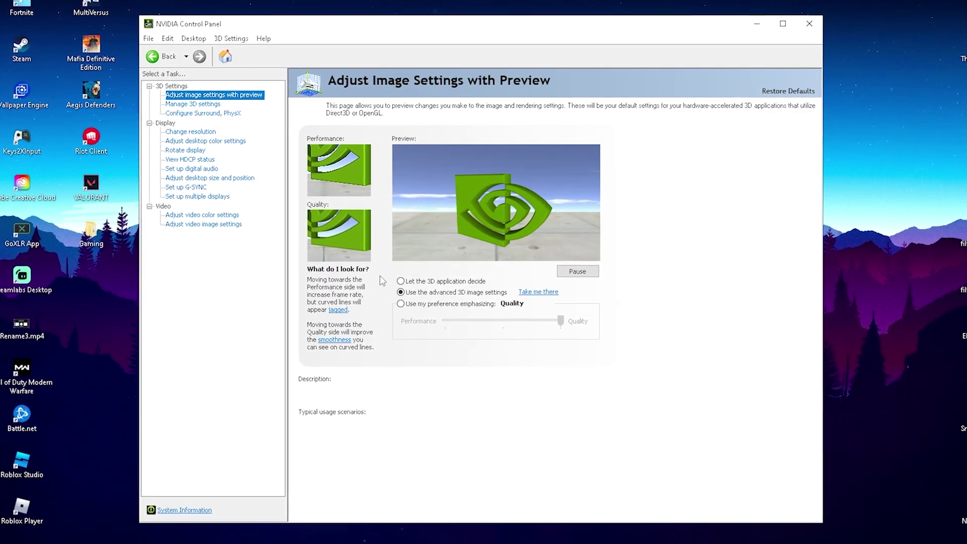
pyautogui.moveTo(474, 299)
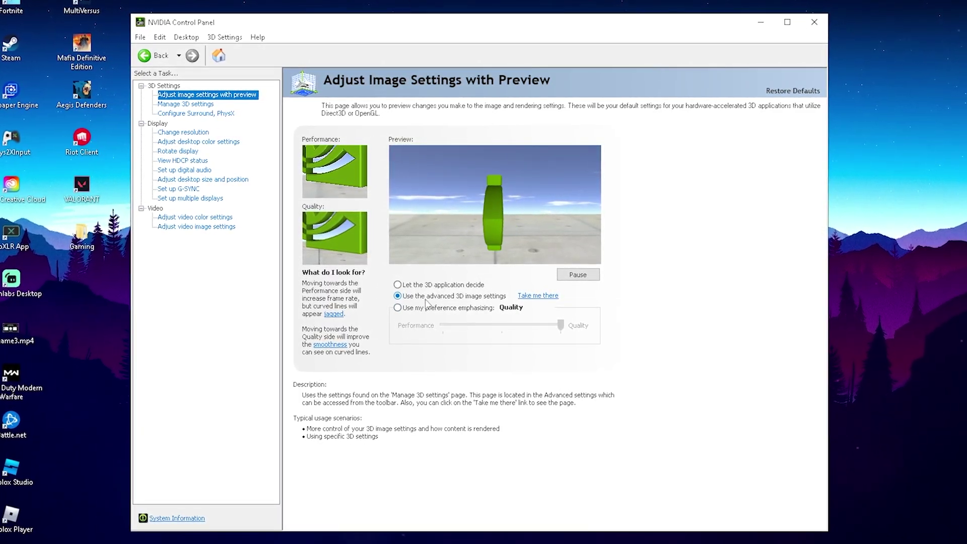
pyautogui.click(533, 298)
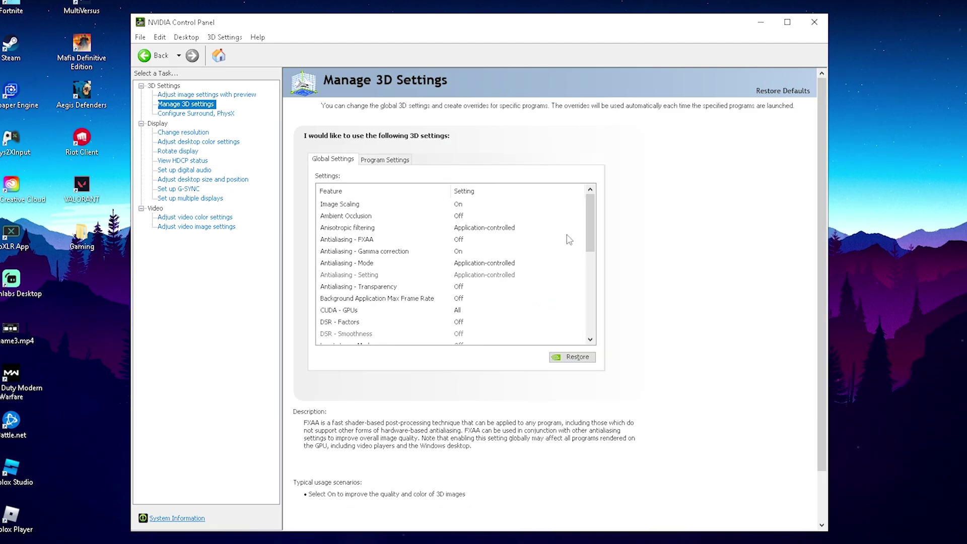
pyautogui.moveTo(592, 222); pyautogui.dragTo(532, 245)
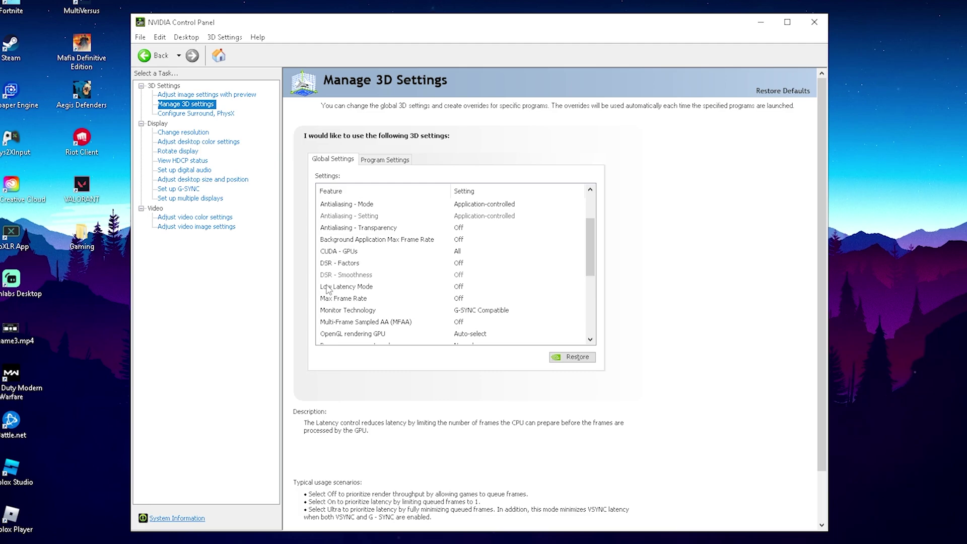
# Set Low Latency Mode to On in the global 3D settings.
pyautogui.click(456, 286)
pyautogui.click(457, 288)
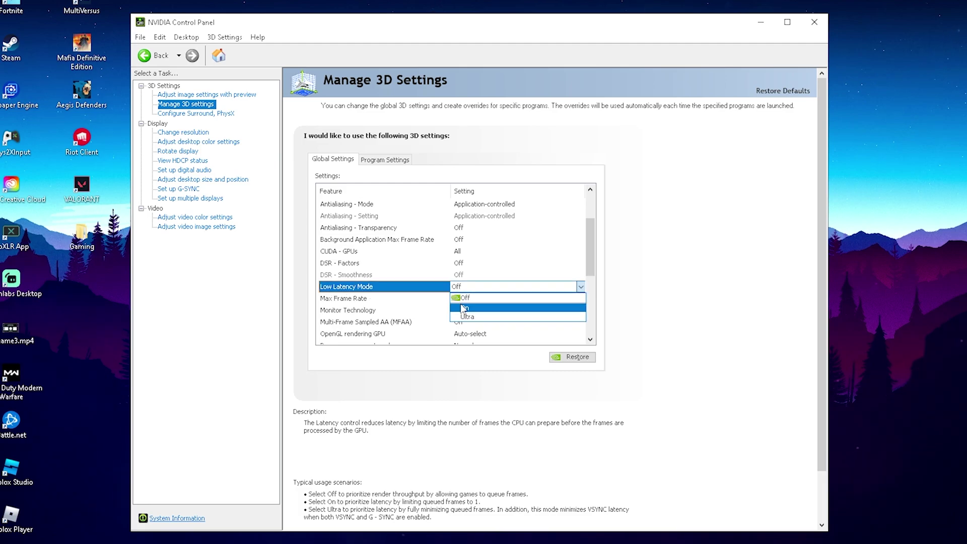
pyautogui.click(464, 309)
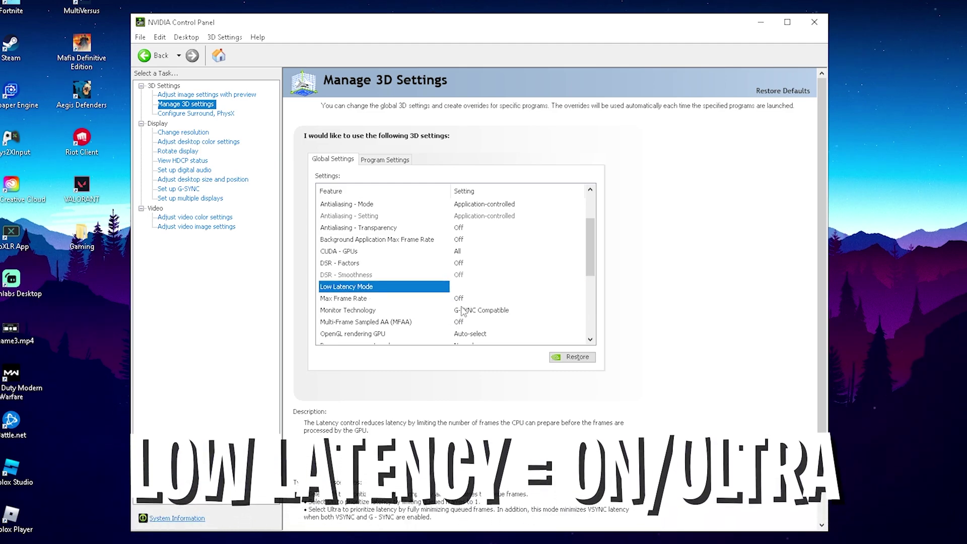
pyautogui.scroll(-1, 436, 296)
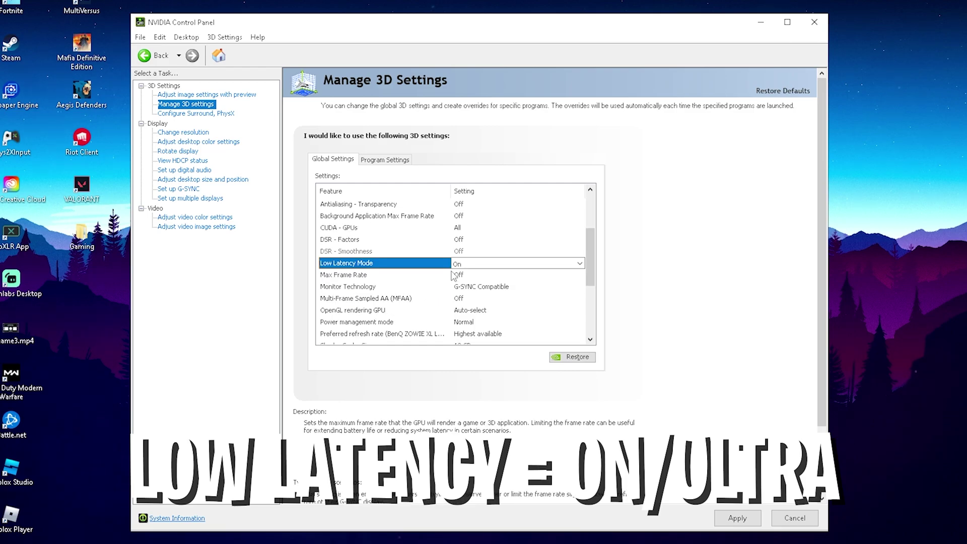
pyautogui.click(460, 264)
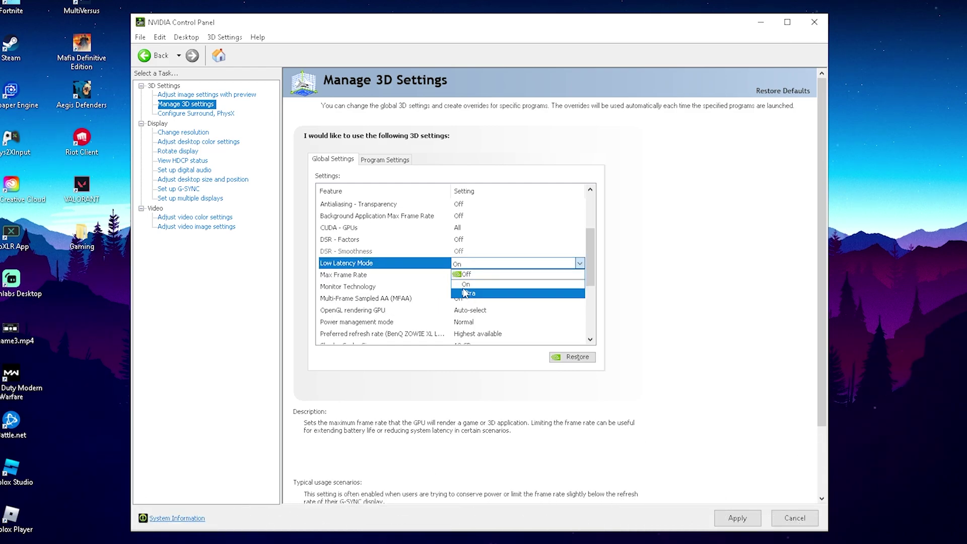
pyautogui.click(467, 284)
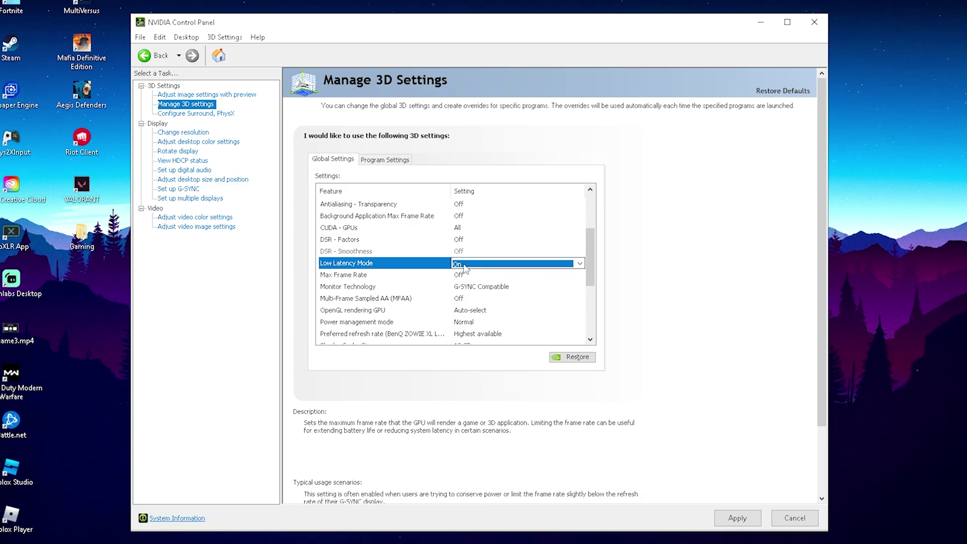
# Set Power management mode to Prefer maximum performance.
pyautogui.moveTo(587, 252); pyautogui.dragTo(587, 282)
pyautogui.click(472, 252)
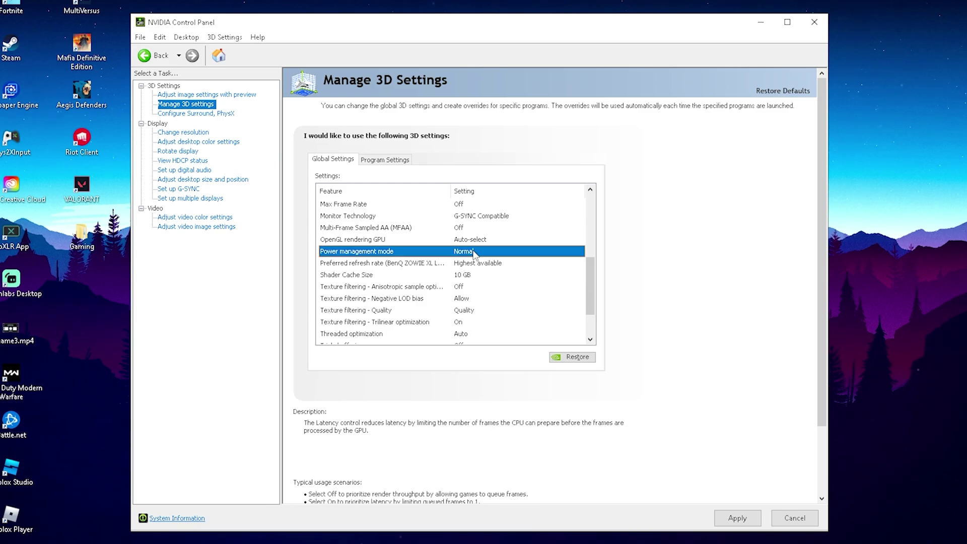
pyautogui.click(472, 252)
pyautogui.click(473, 273)
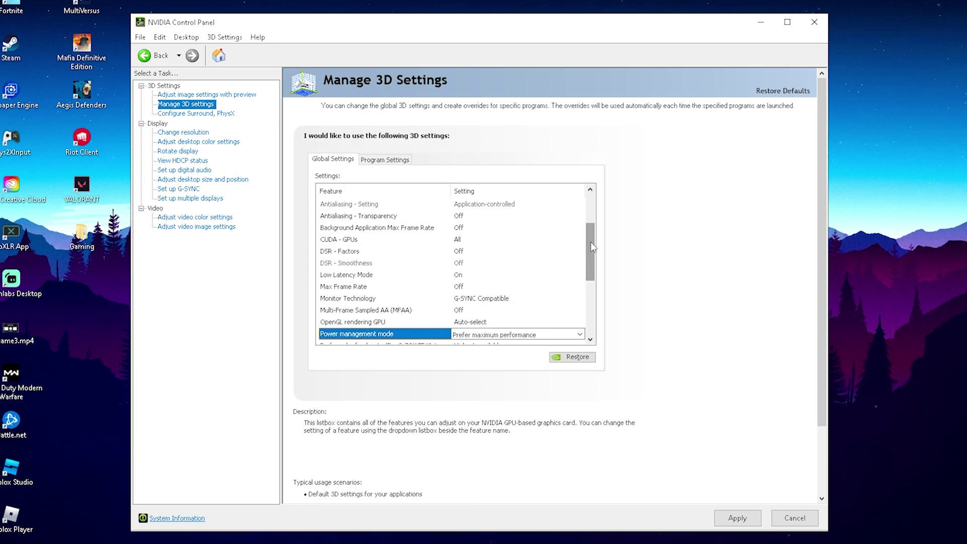
pyautogui.moveTo(592, 246); pyautogui.dragTo(588, 282)
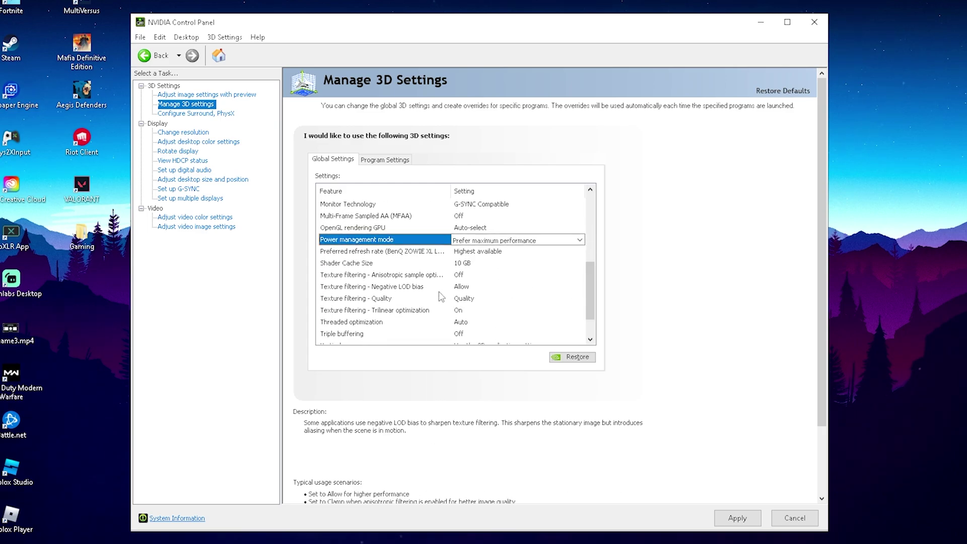
# Set Texture filtering - Quality to High performance and apply the 3D settings.
pyautogui.click(458, 300)
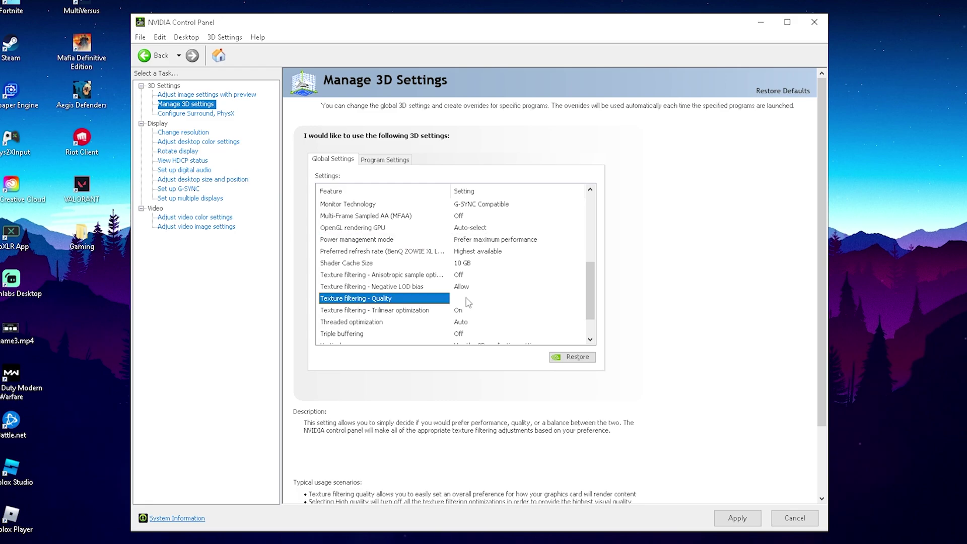
pyautogui.click(460, 300)
pyautogui.click(466, 338)
pyautogui.scroll(1, 468, 332)
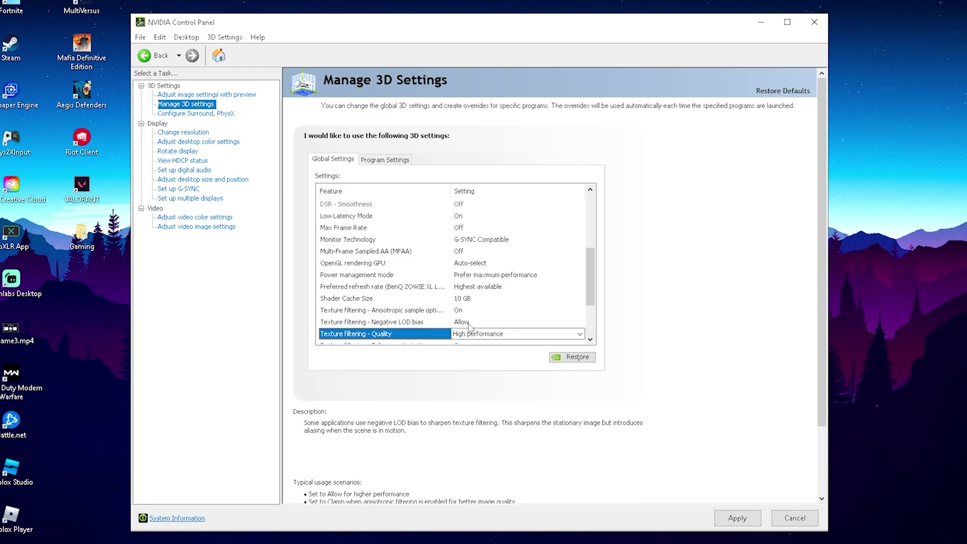
pyautogui.moveTo(594, 267); pyautogui.dragTo(570, 213)
pyautogui.click(739, 518)
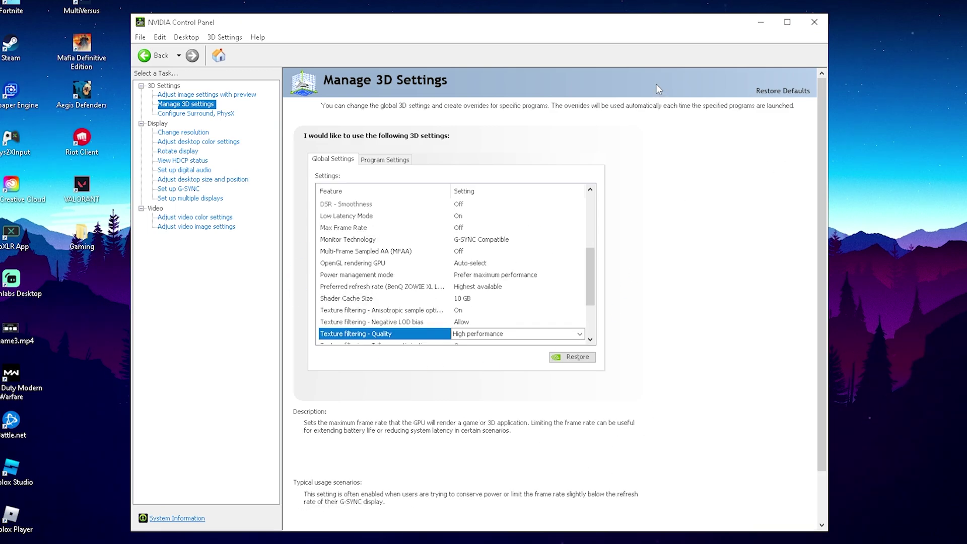
# Close NVIDIA Control Panel, open Performance Options via a 'performance' search, and centre its window.
pyautogui.click(815, 24)
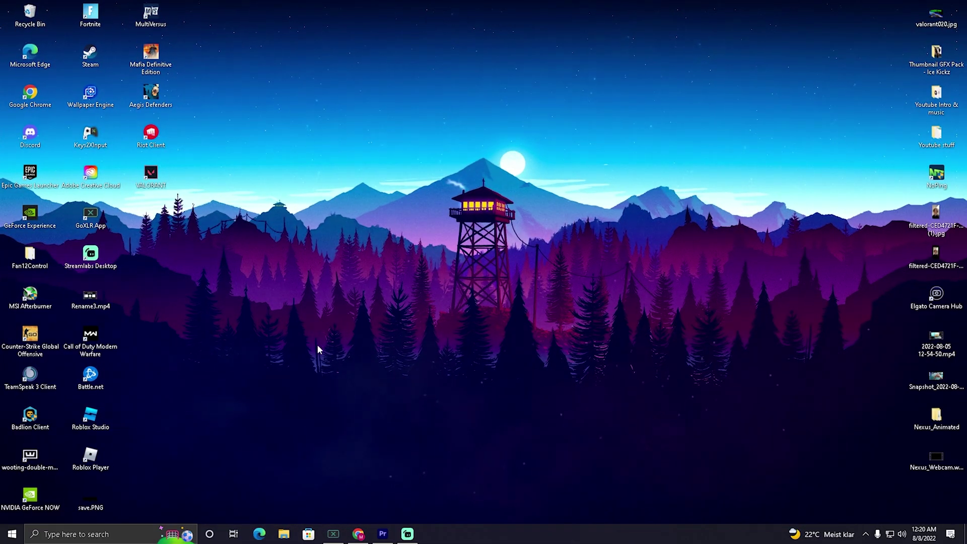
pyautogui.press('super')
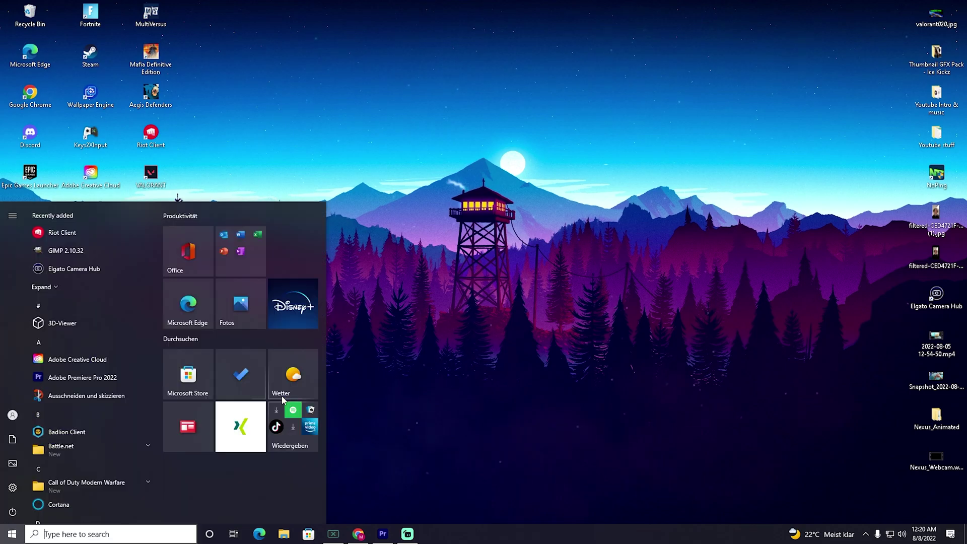
pyautogui.write('performance')
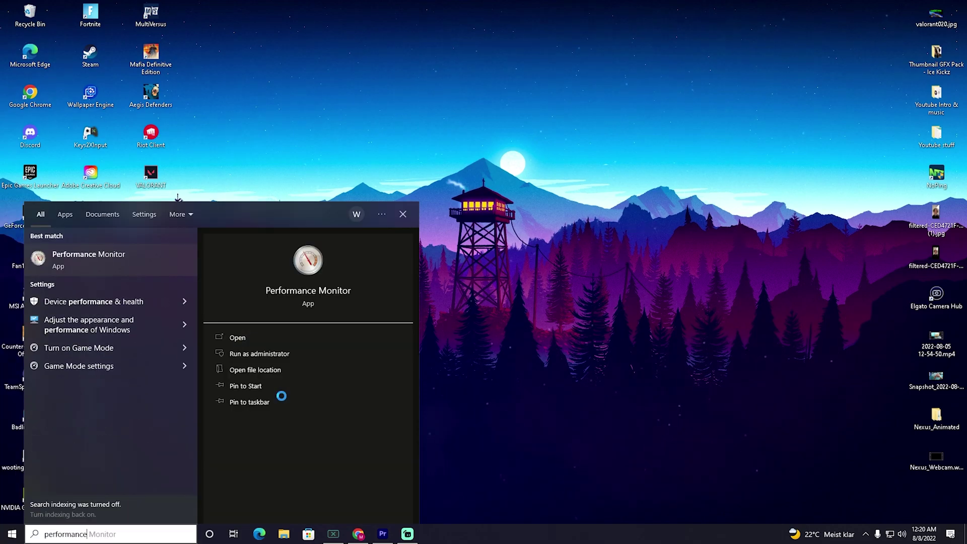
pyautogui.click(85, 331)
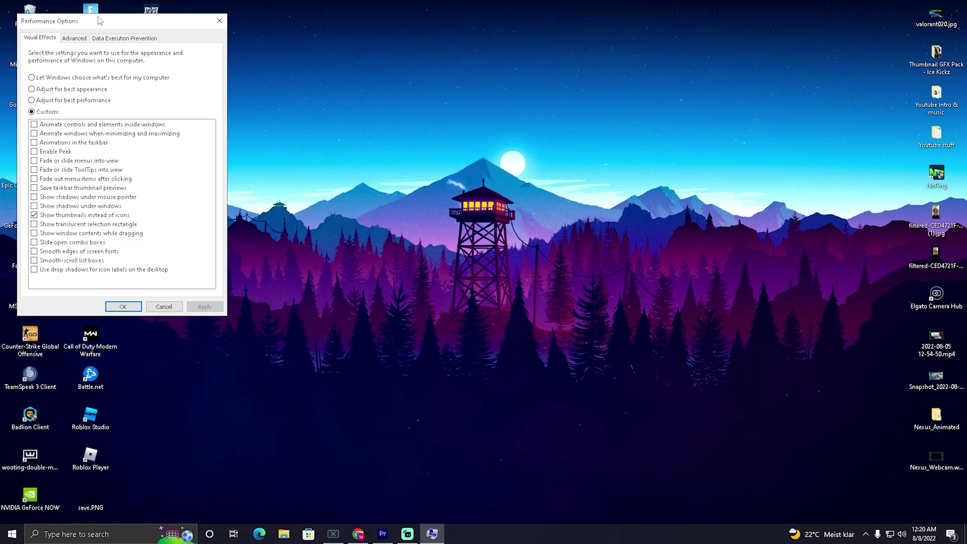
pyautogui.moveTo(99, 21); pyautogui.dragTo(463, 100)
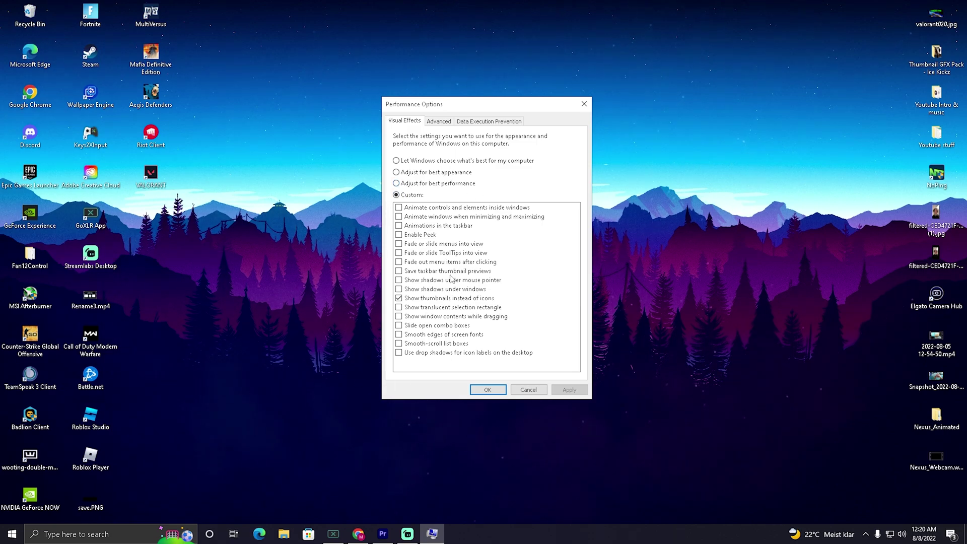
pyautogui.moveTo(428, 107)
pyautogui.mouseDown()
pyautogui.moveTo(320, 112)
pyautogui.moveTo(399, 122)
pyautogui.moveTo(416, 140)
pyautogui.moveTo(422, 115)
pyautogui.mouseUp()
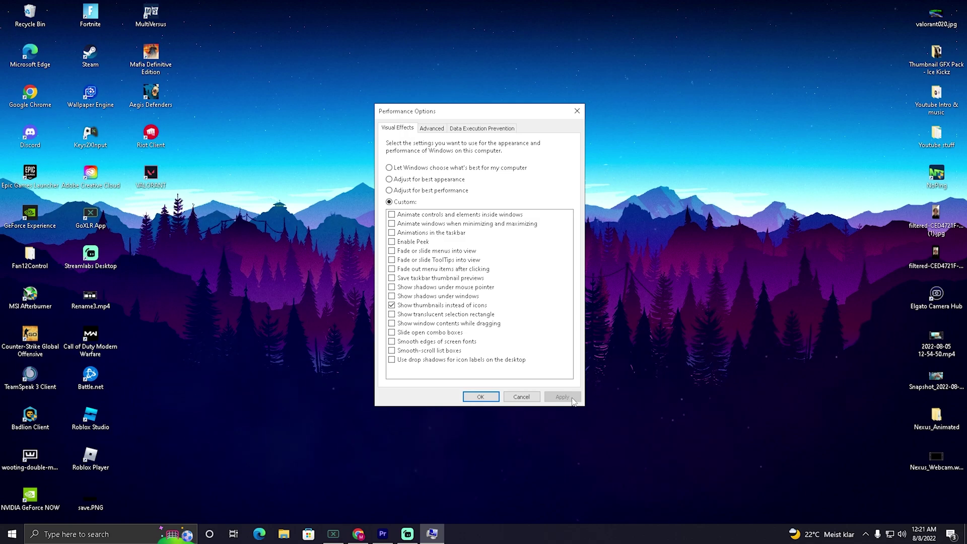
pyautogui.click(484, 400)
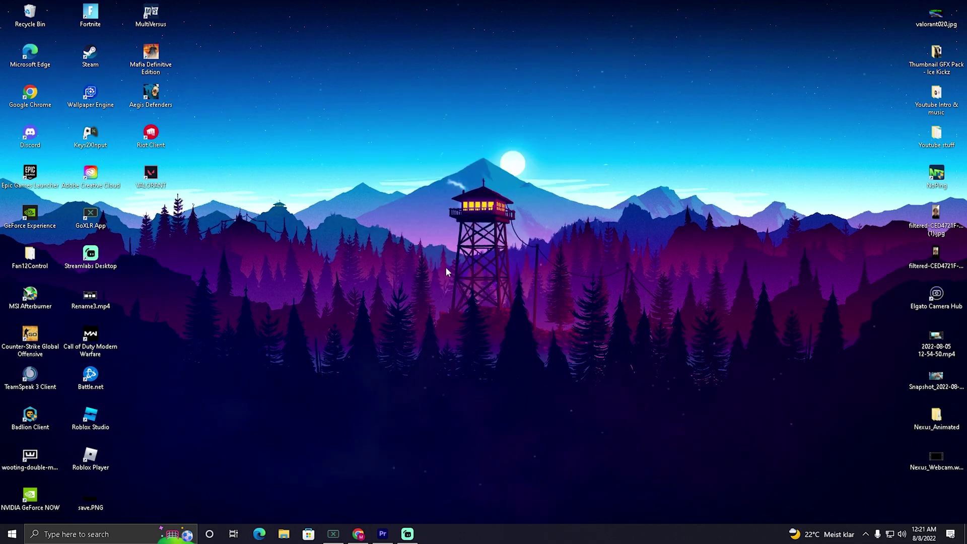